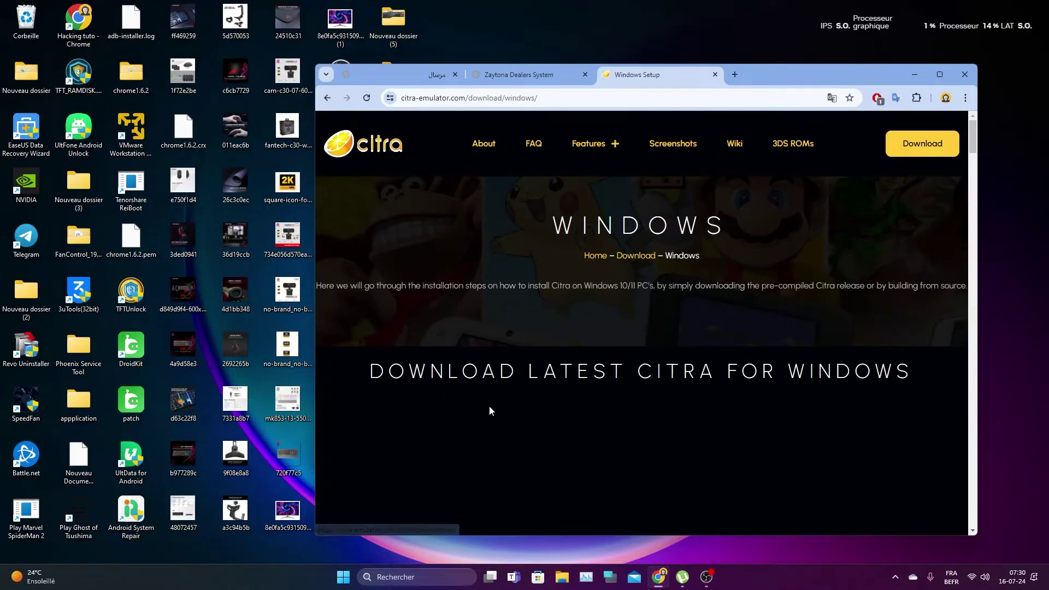
Download the latest Citra Windows MSVC build, version r4f174f1, from the Citra Windows download page
scroll(495, 407, down, 5)
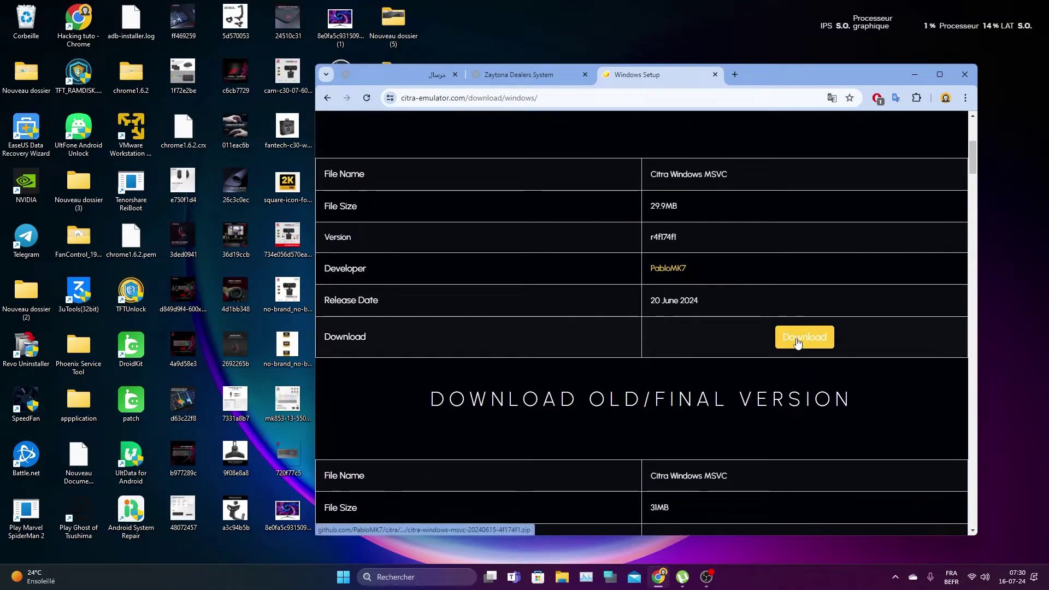
click(798, 335)
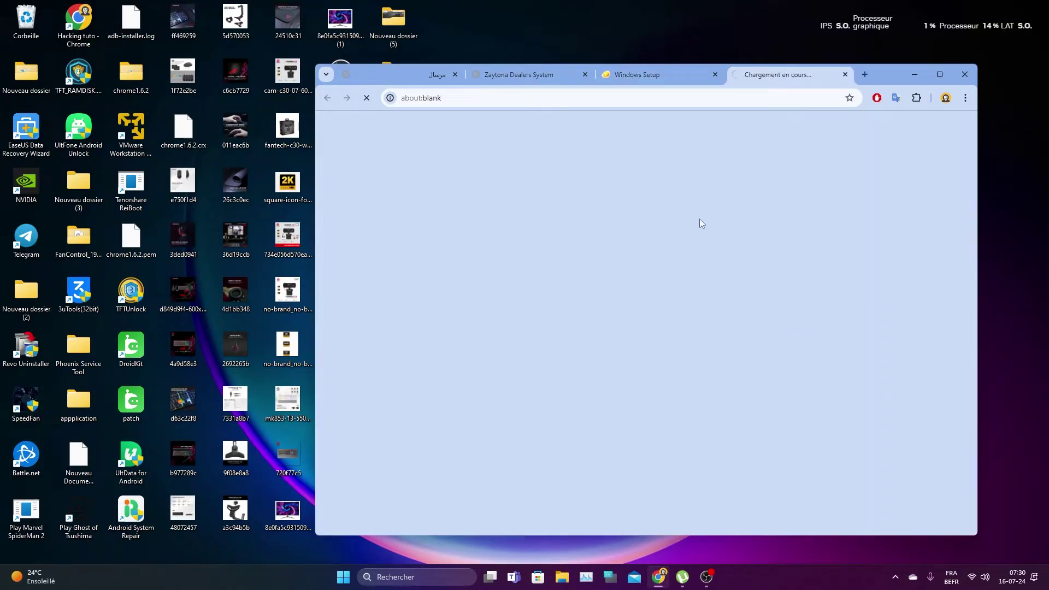
scroll(706, 274, up, 5)
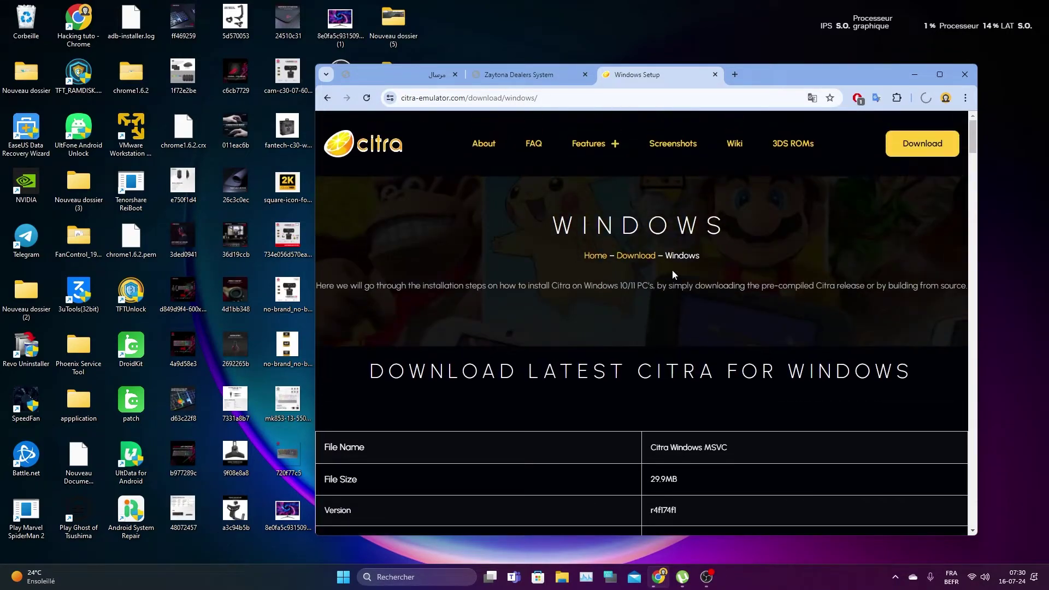
scroll(735, 374, down, 3)
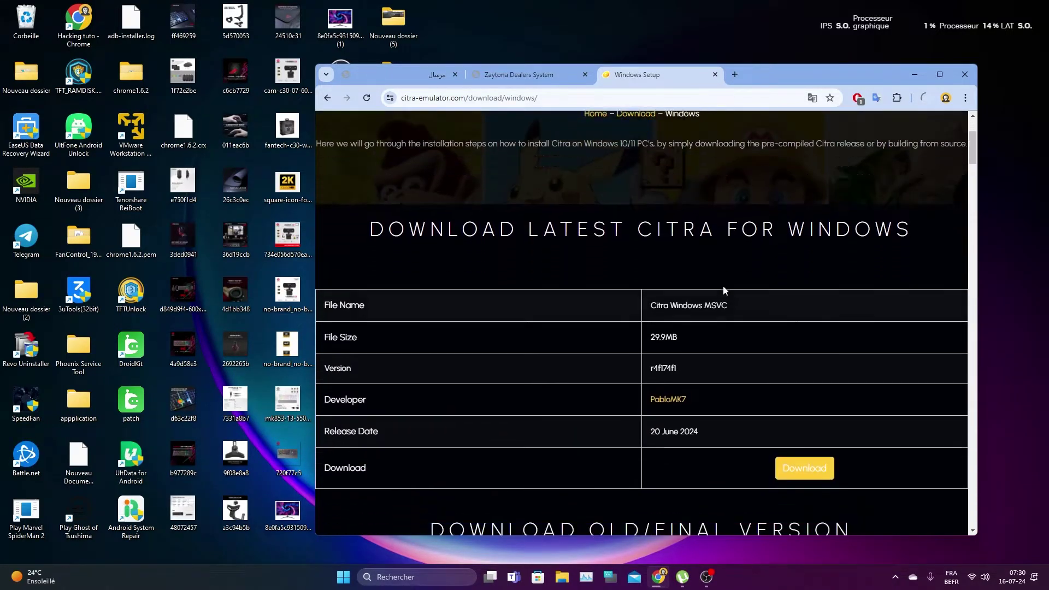
scroll(720, 244, up, 2)
scroll(743, 254, up, 1)
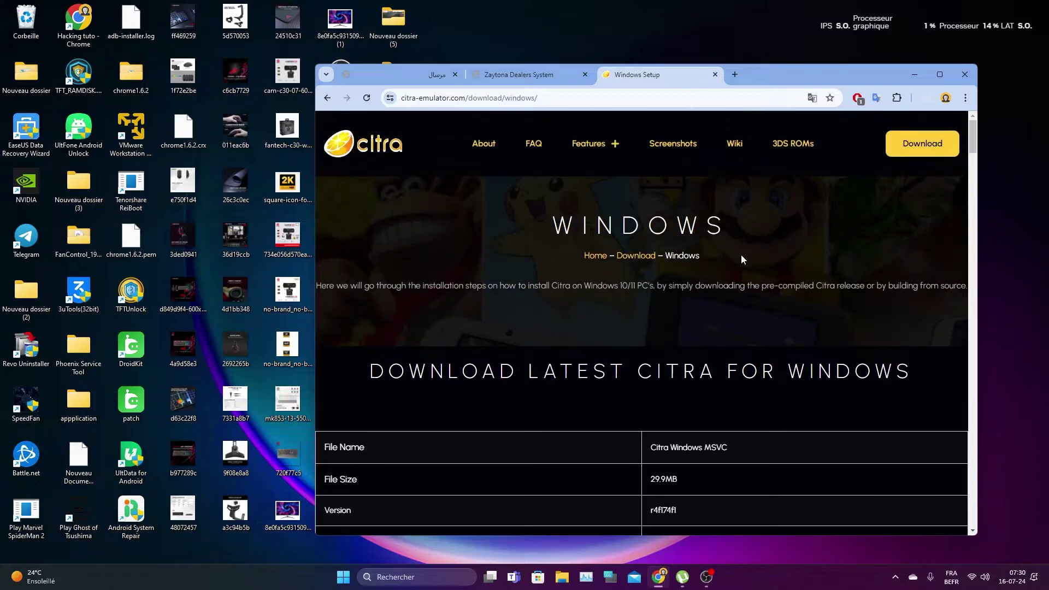
Return to the Citra download overview and view the builds offered for the other platforms
key(alt+Left)
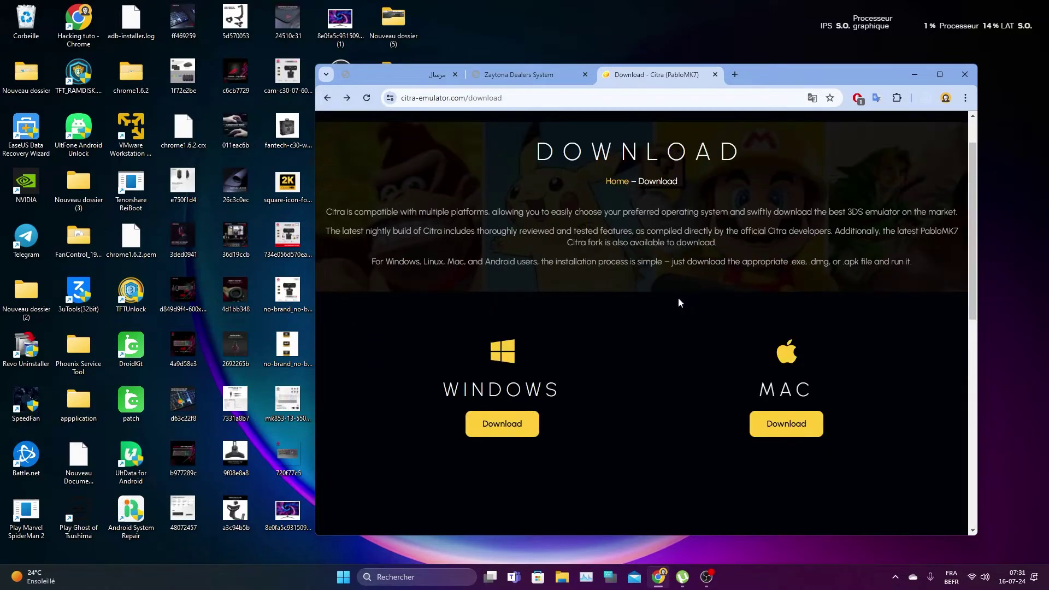
scroll(793, 385, down, 4)
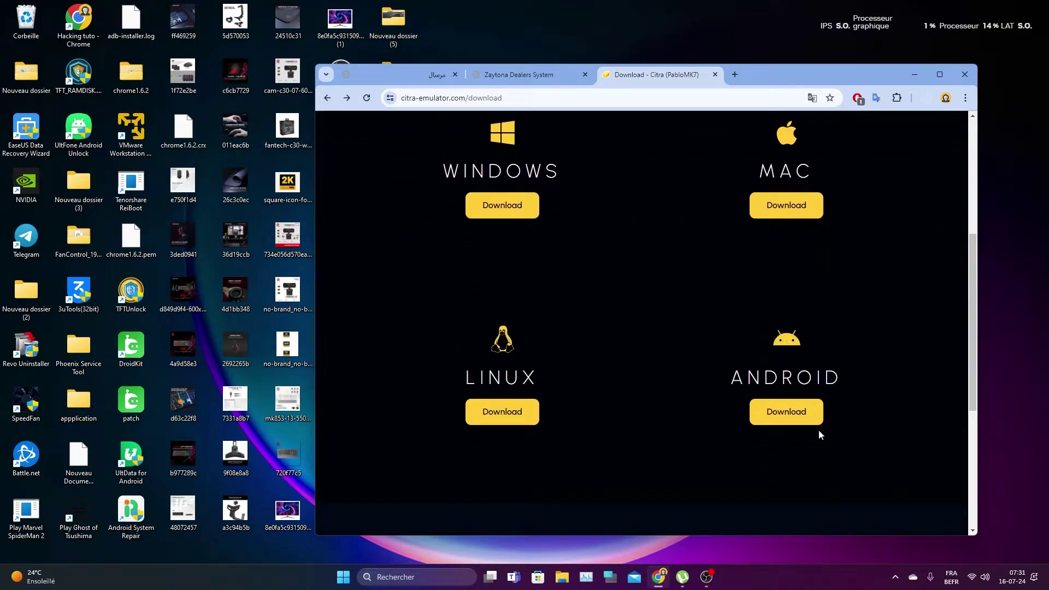
scroll(634, 387, up, 5)
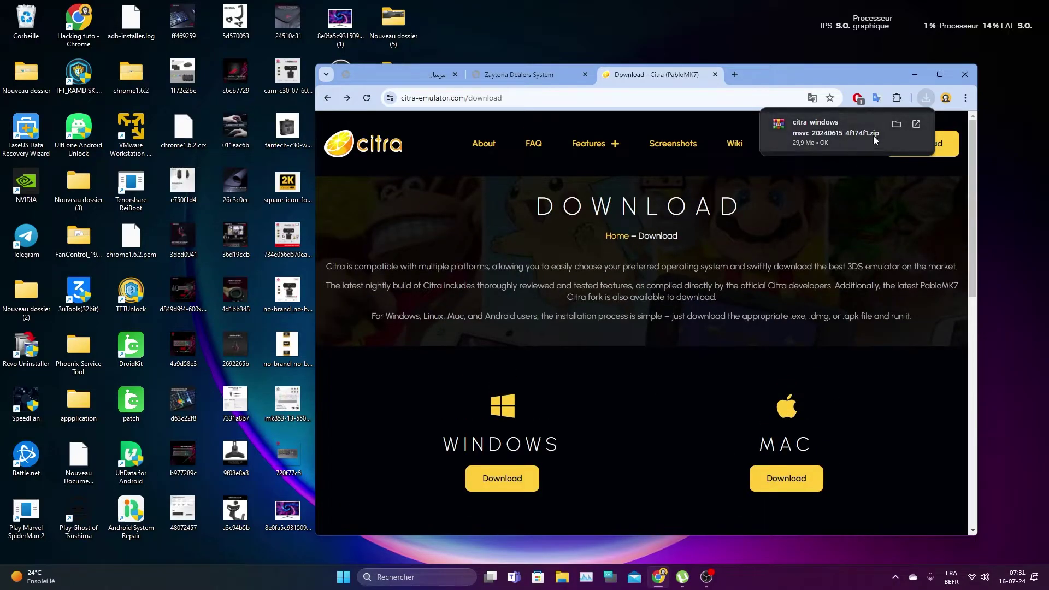
Move the browser window aside to find the downloaded archive on the desktop, and get the browser out of the way
drag(772, 72, 971, 95)
click(954, 114)
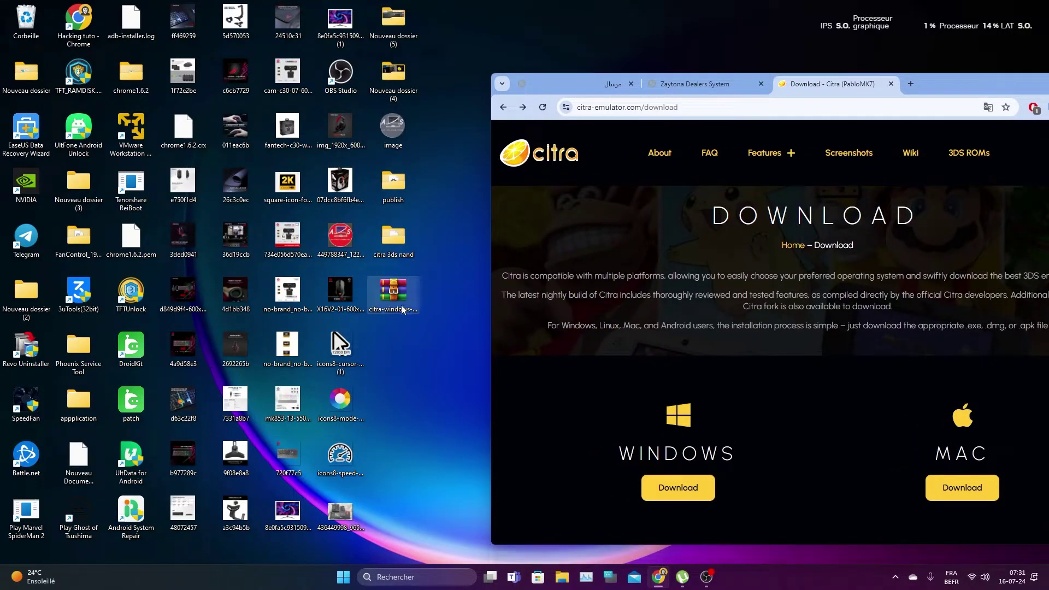
drag(963, 88, 784, 122)
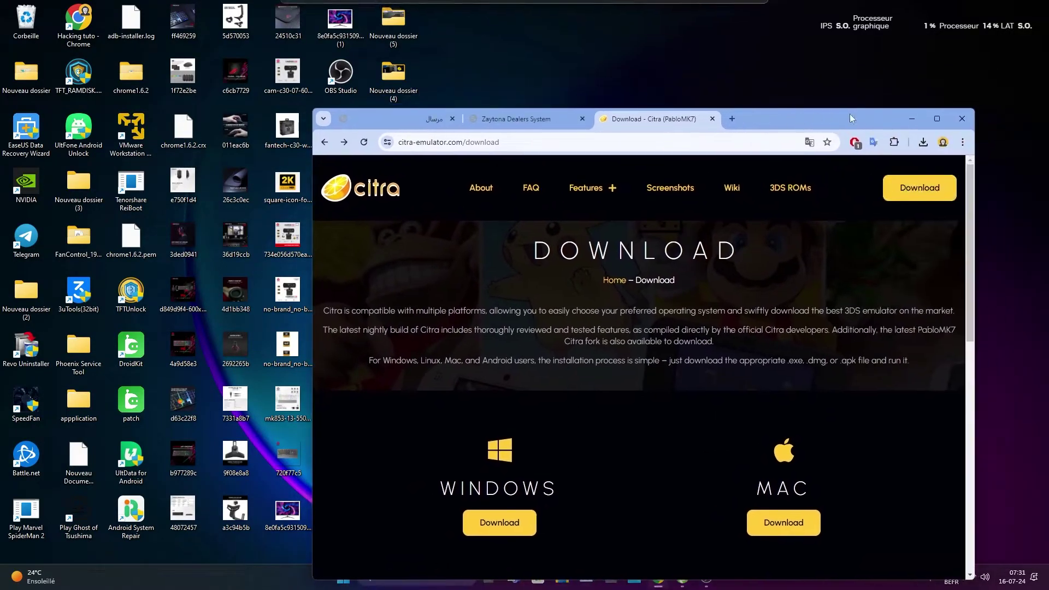
click(923, 143)
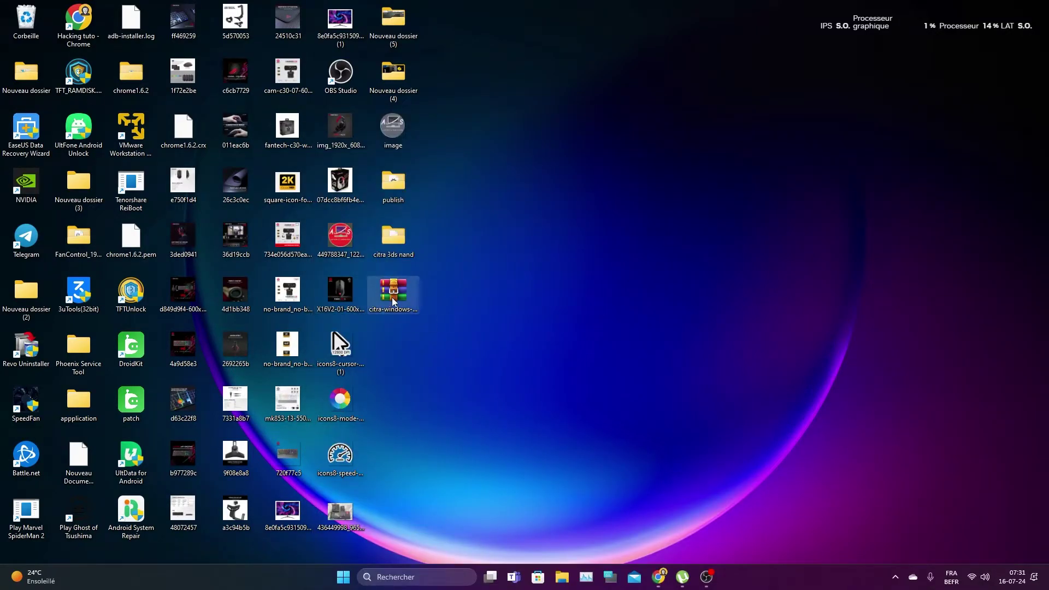
Open the downloaded Citra archive, dismiss the WinRAR licence reminder, and extract the archive's folder onto the desktop
double_click(393, 298)
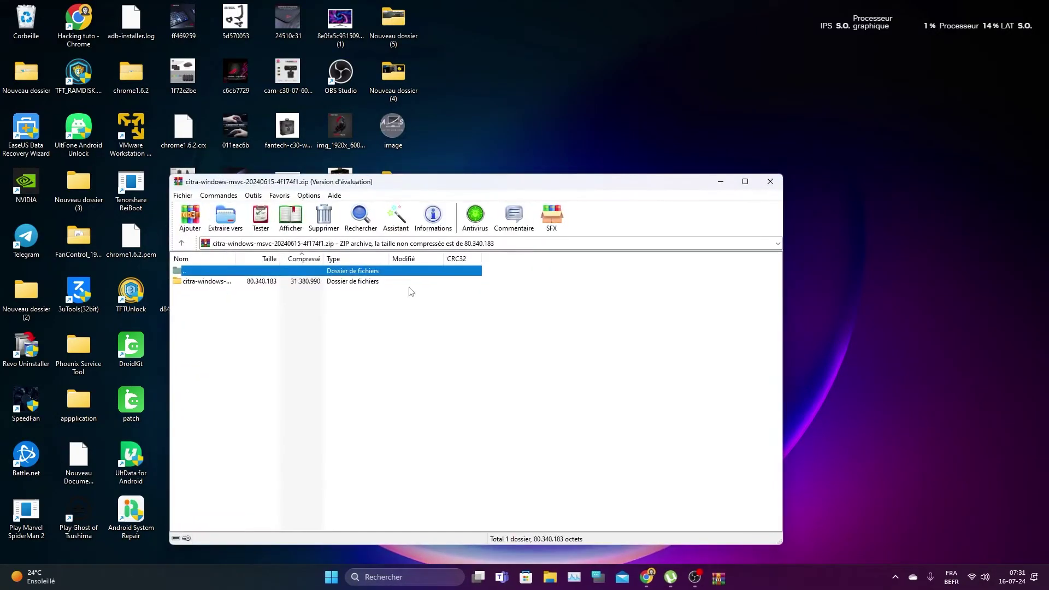
drag(480, 185, 726, 170)
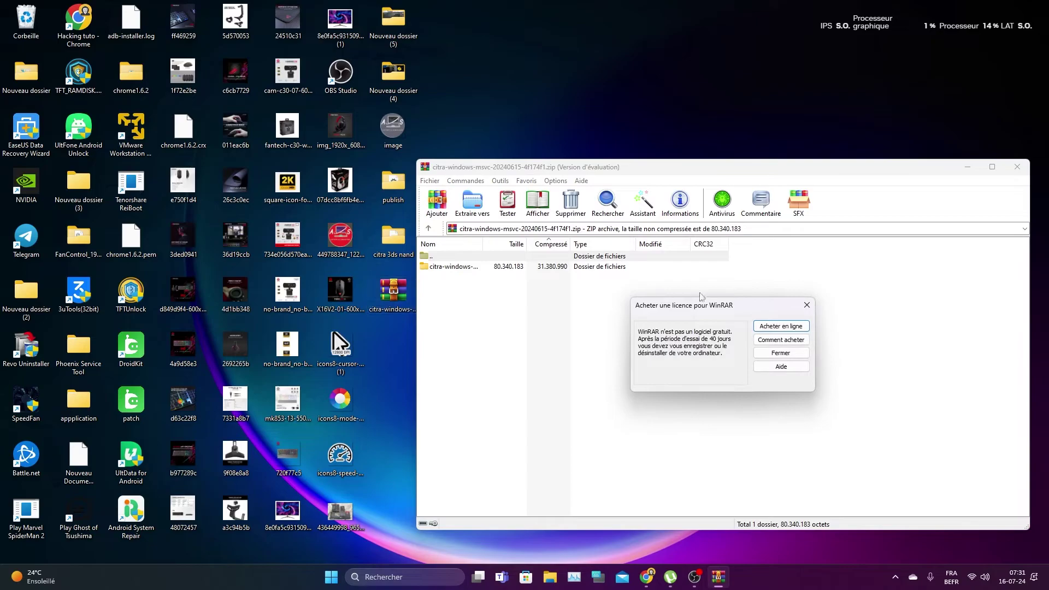
click(806, 305)
drag(485, 290, 543, 82)
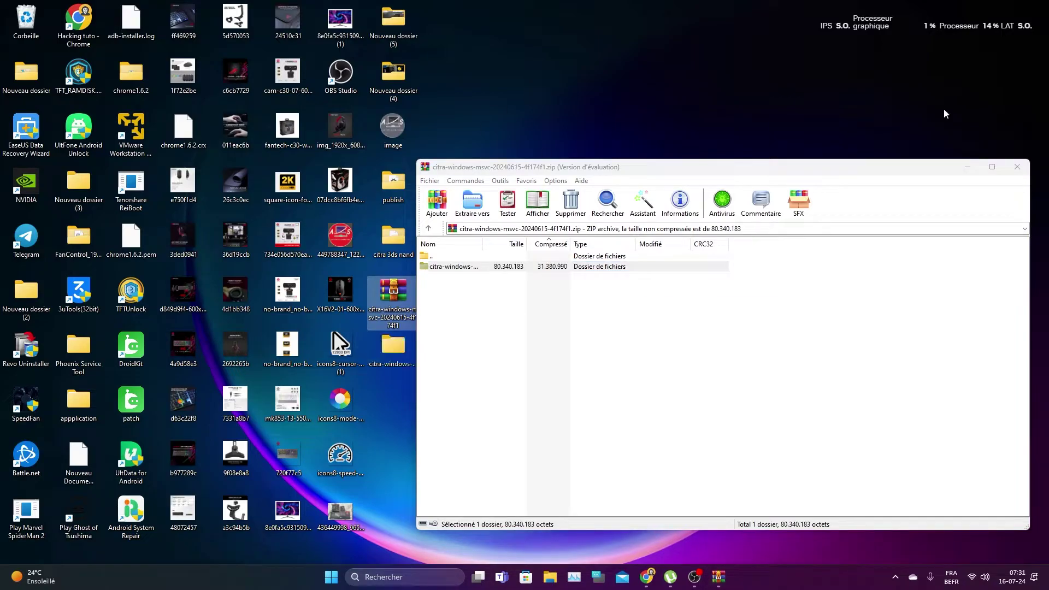
click(1017, 167)
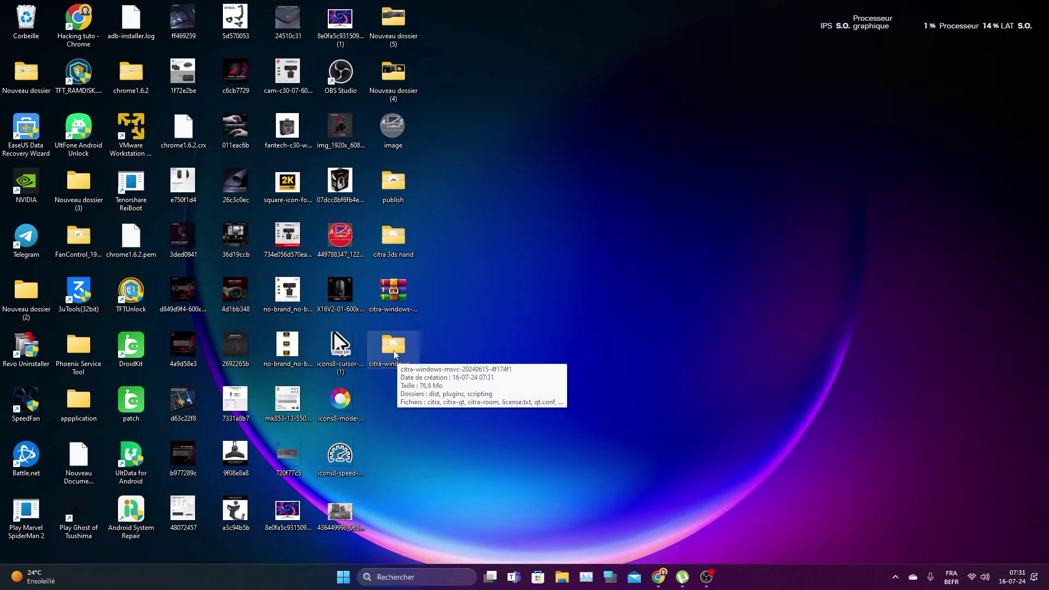
Open the extracted Citra folder and launch the citra-qt application
double_click(395, 353)
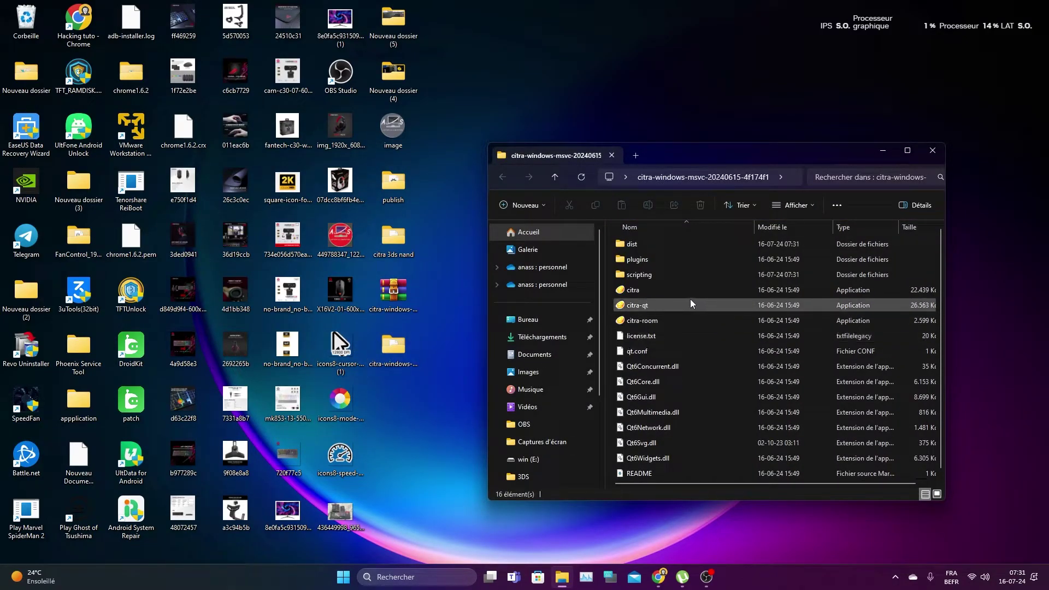
click(641, 312)
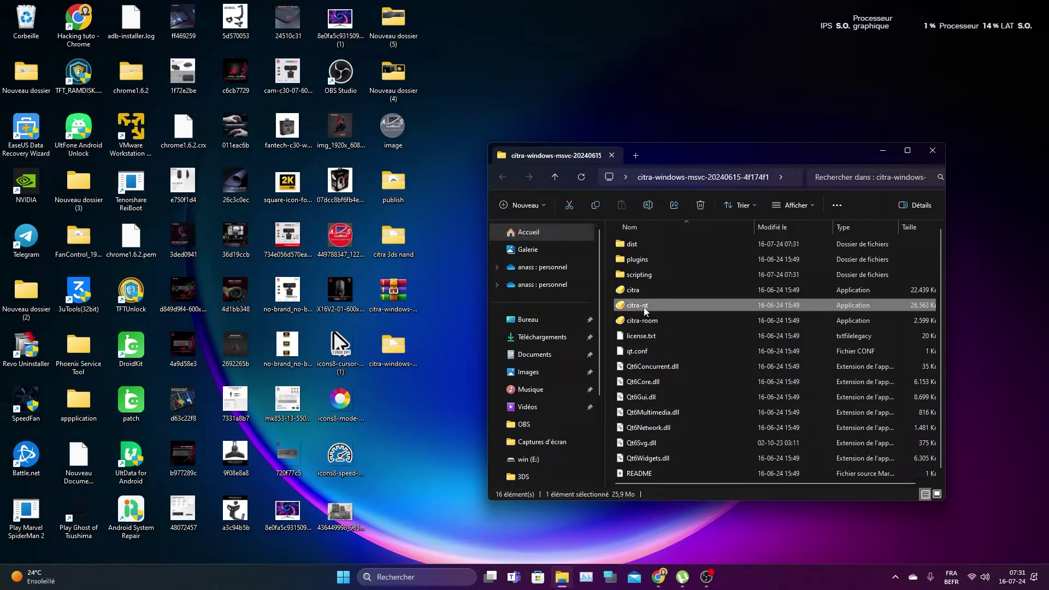
double_click(645, 310)
scroll(427, 221, down, 3)
scroll(429, 221, up, 3)
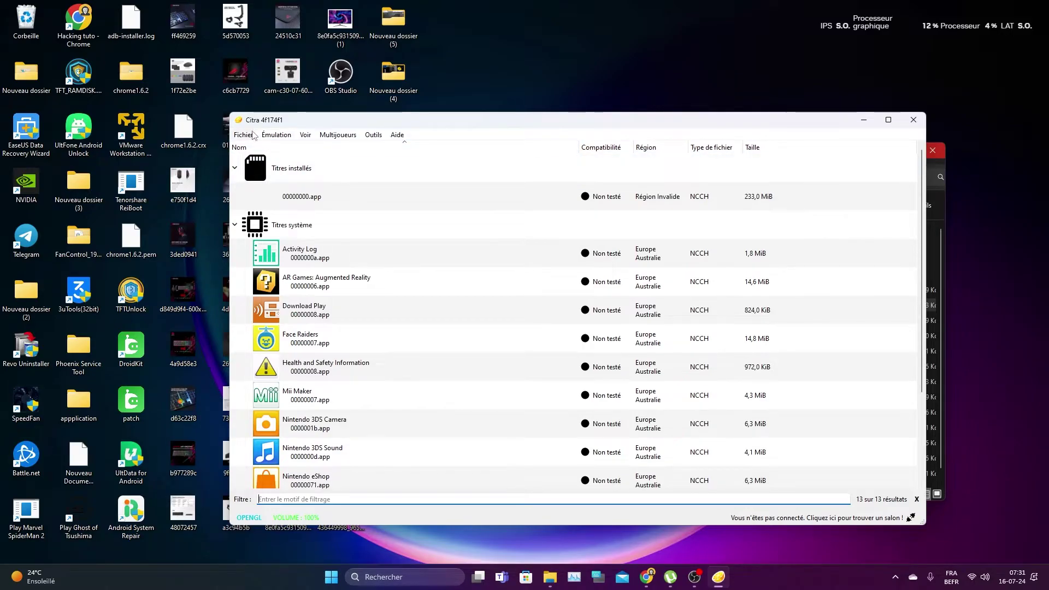
Close the extracted folder's Explorer window while keeping Citra open
click(250, 135)
mouse_move(244, 135)
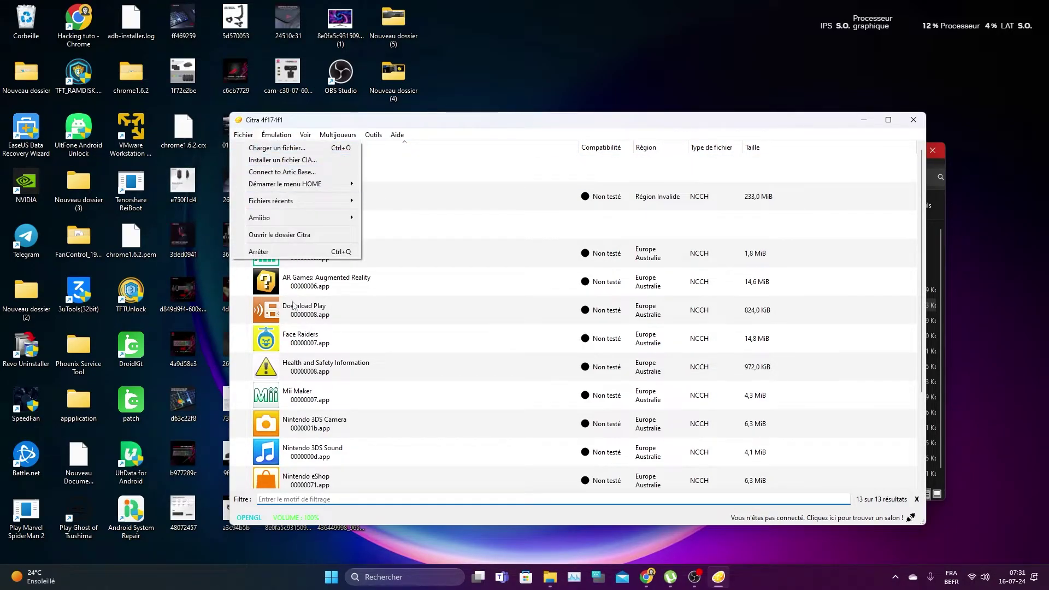
click(939, 193)
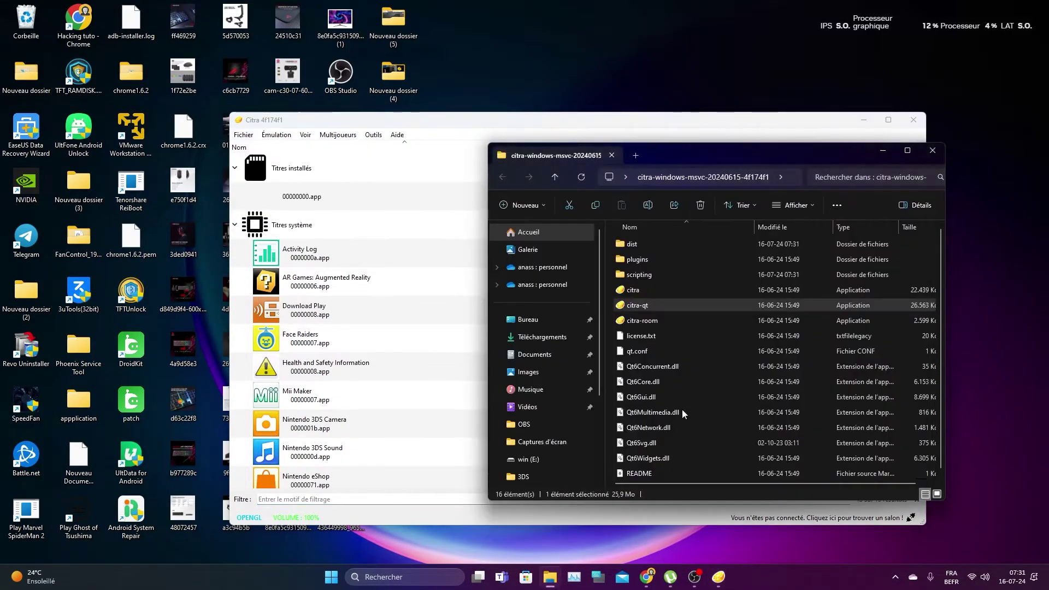
click(933, 149)
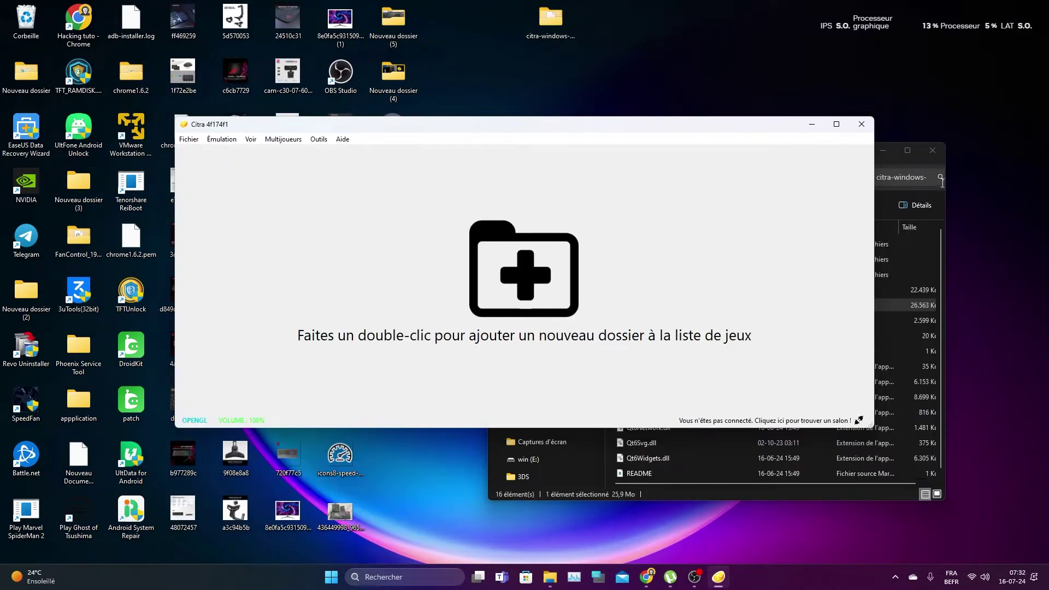
click(942, 182)
click(933, 150)
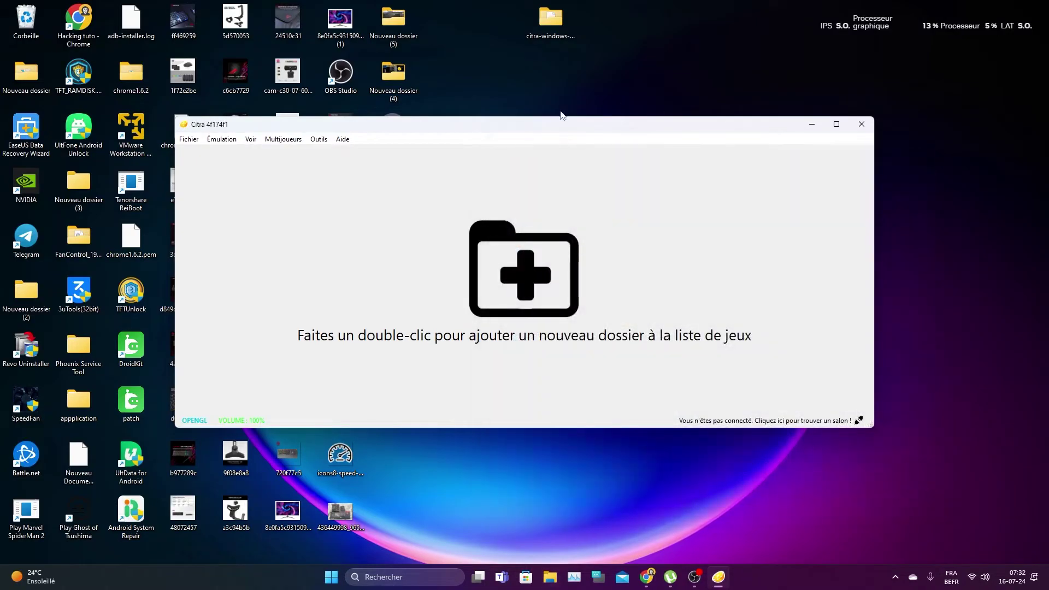
Move the Citra window aside, open the dialog for loading a game file, and close it without choosing a file
drag(553, 129, 810, 159)
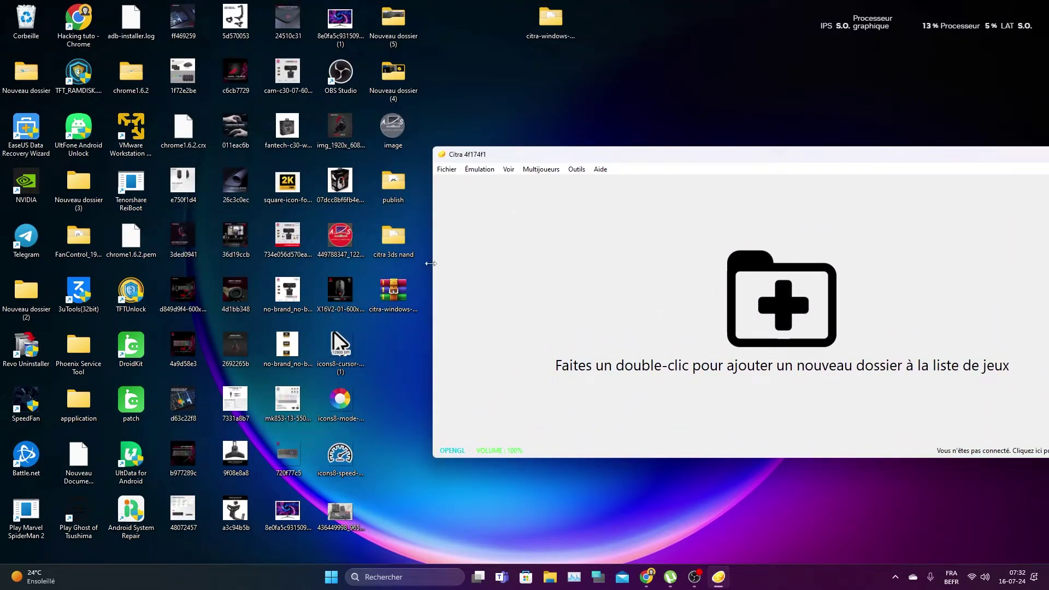
click(446, 169)
mouse_move(535, 224)
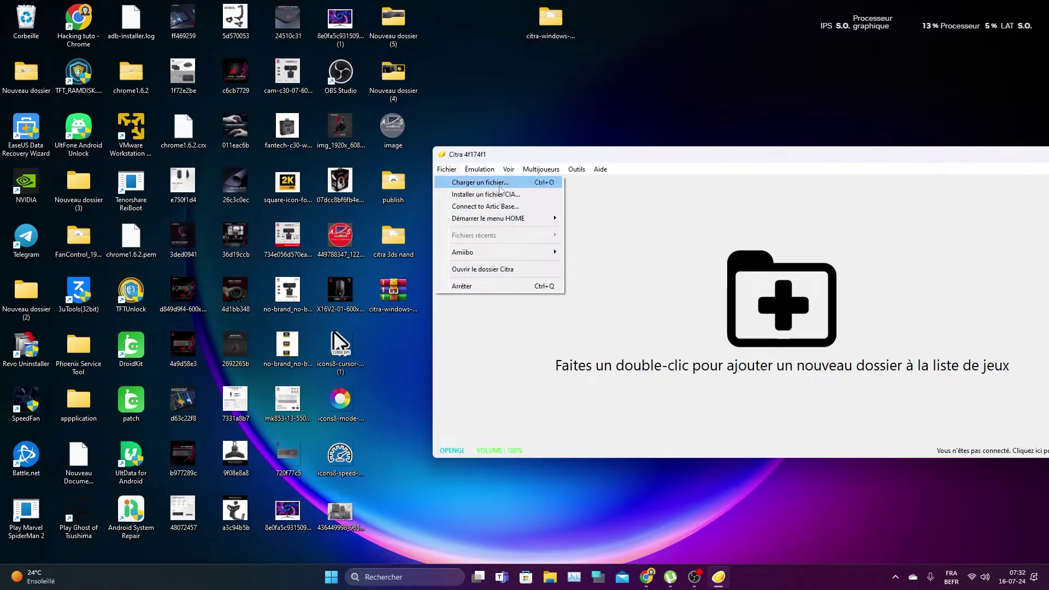
click(500, 182)
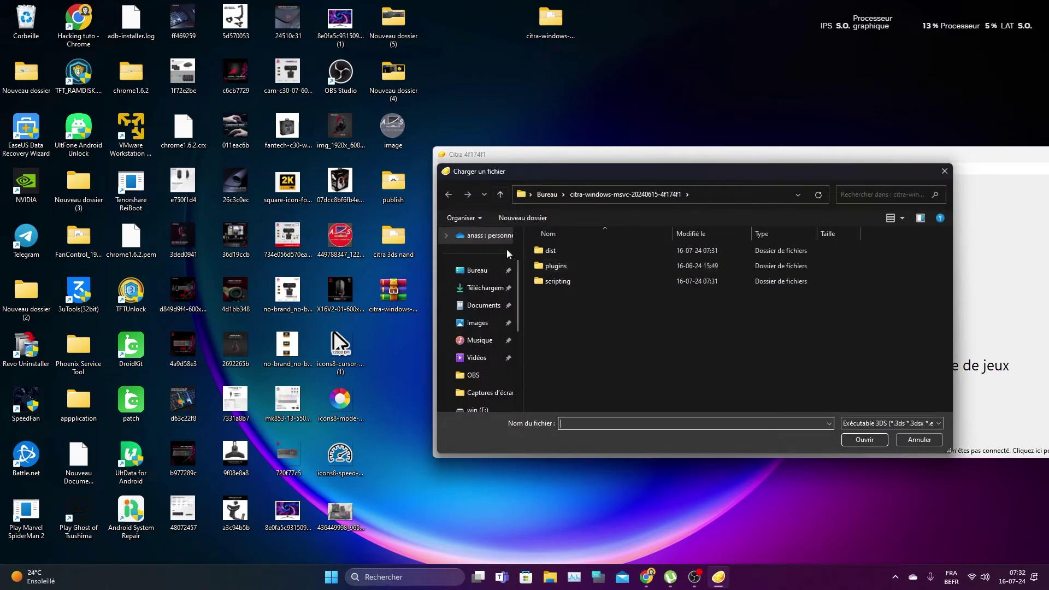
click(944, 171)
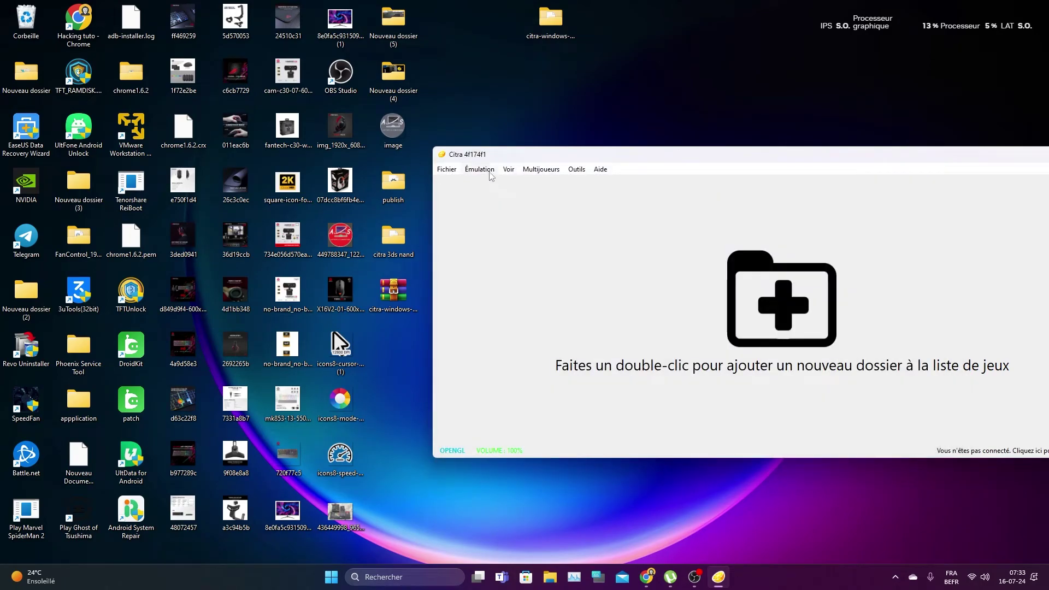
Open Citra's emulation configuration and reposition its window over the emulator
click(481, 170)
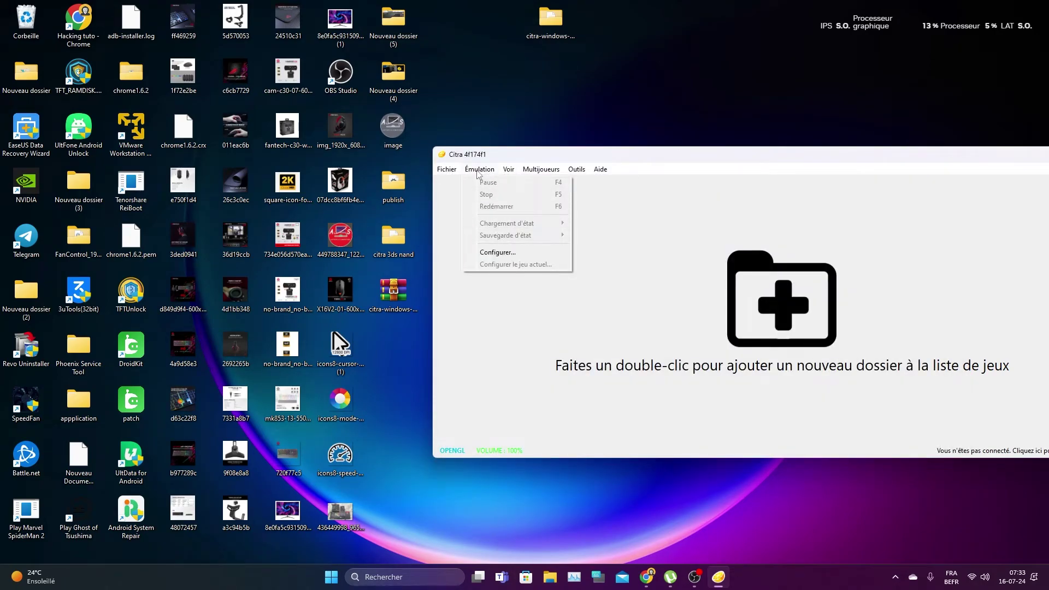
click(496, 256)
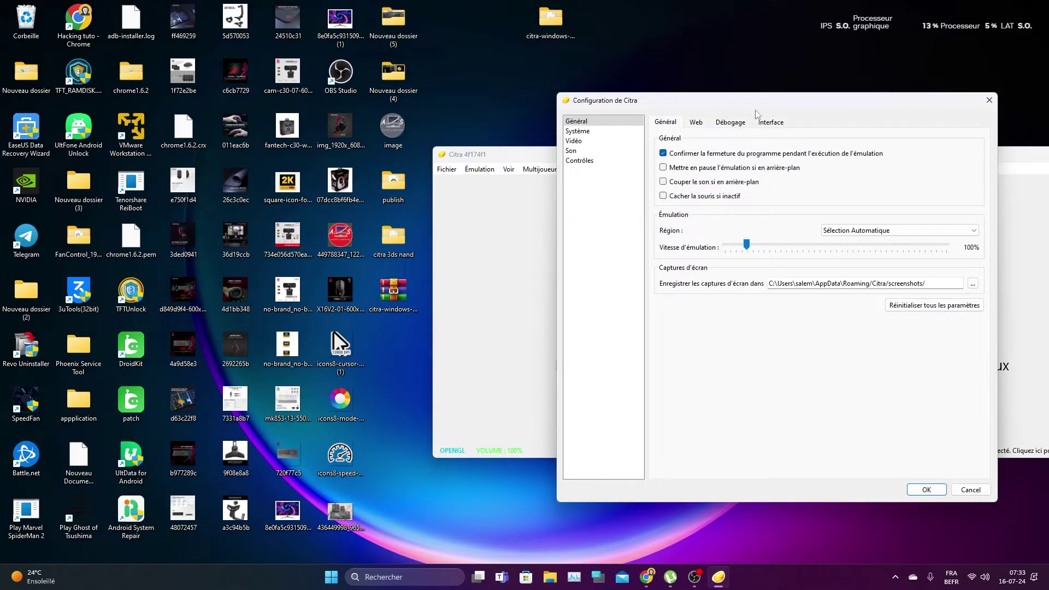
drag(749, 106, 674, 126)
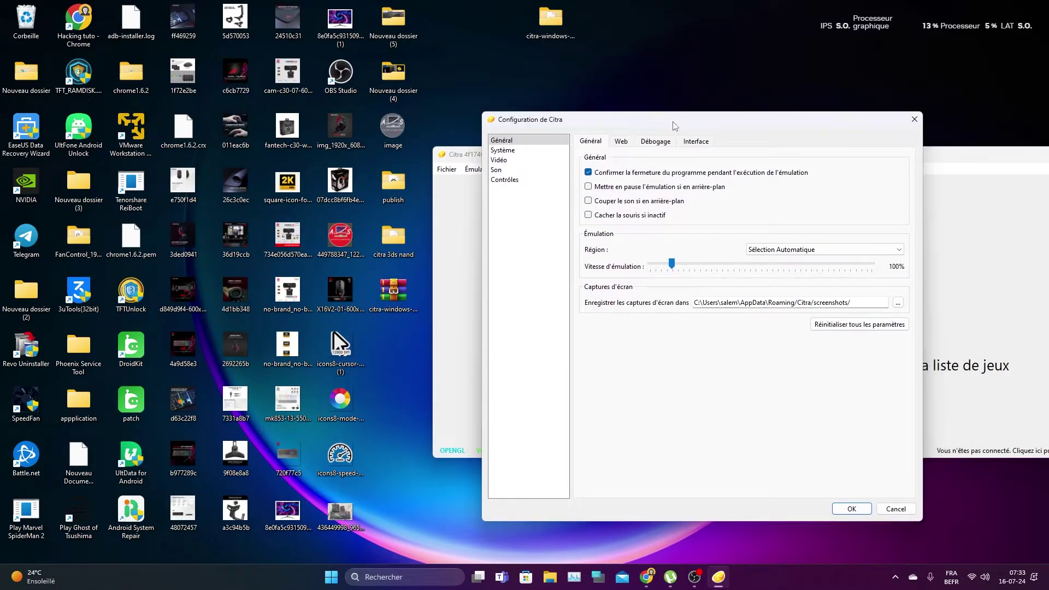
Look through the controls and system settings, and return to the general settings
click(514, 180)
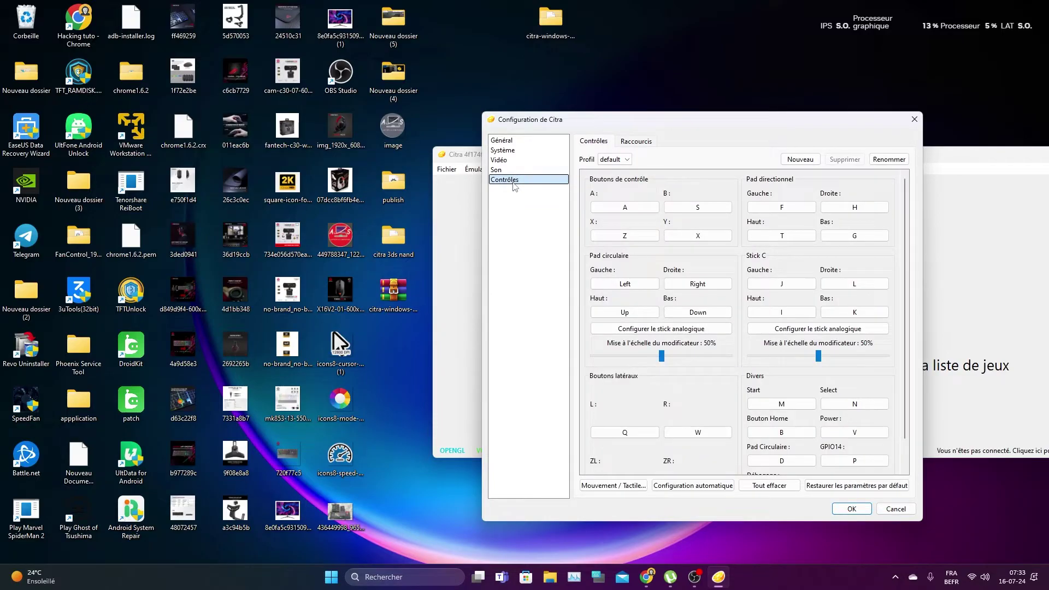
click(522, 153)
click(627, 141)
click(665, 142)
click(591, 142)
click(517, 141)
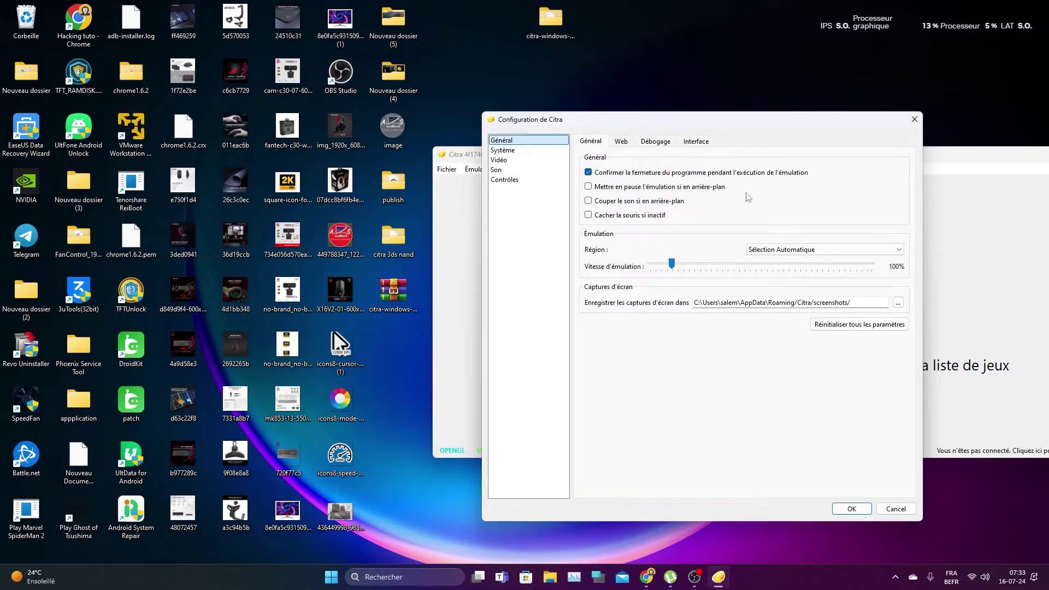
Check the available emulation regions and select Sélection Automatique as the region
click(780, 250)
click(776, 252)
click(776, 251)
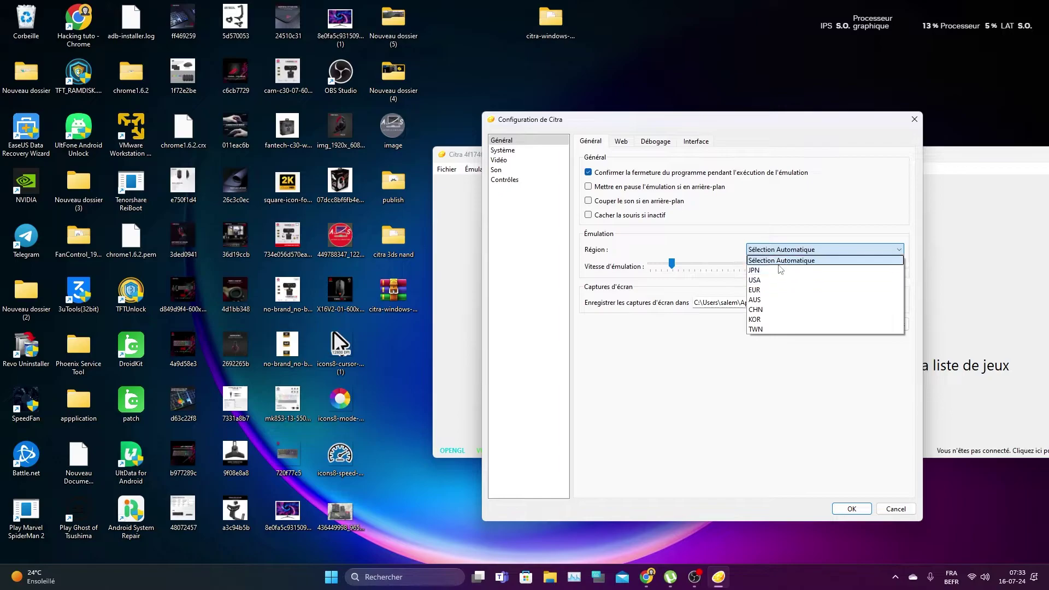
click(782, 261)
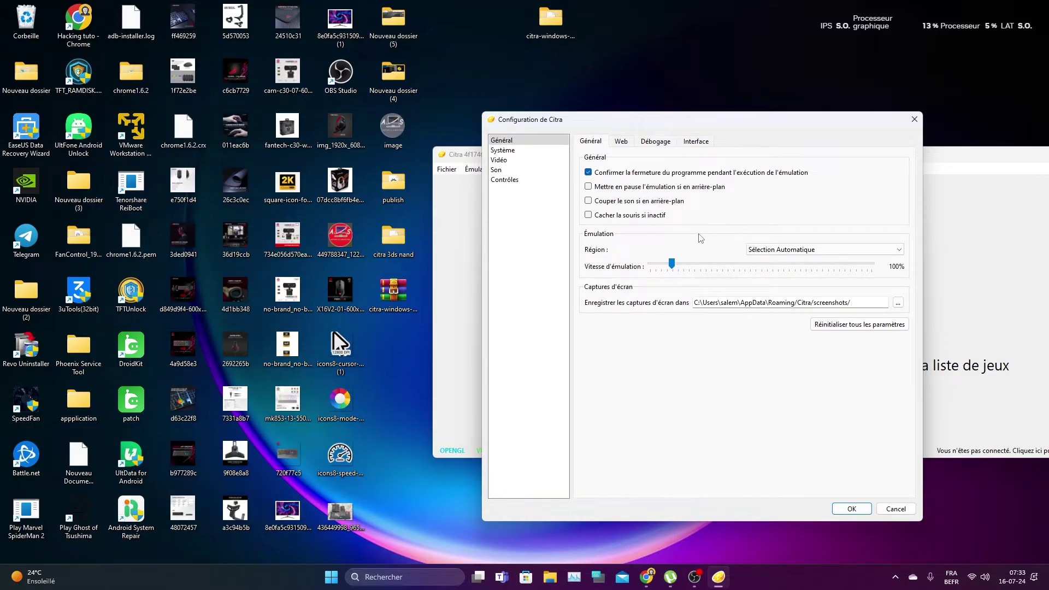
click(792, 251)
click(763, 260)
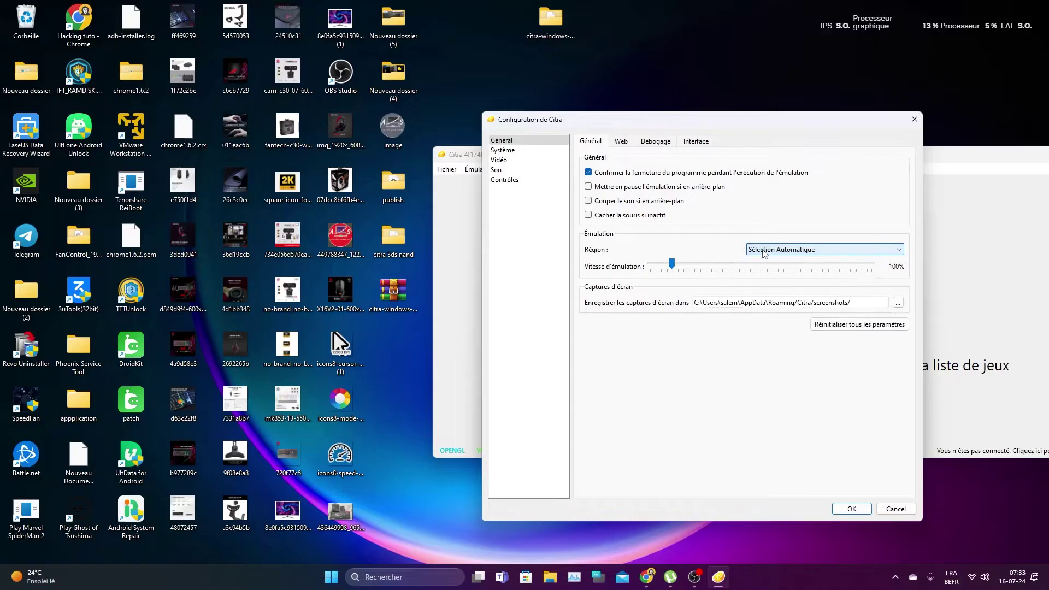
Look through the web, debugging and interface pages of the general settings
click(621, 142)
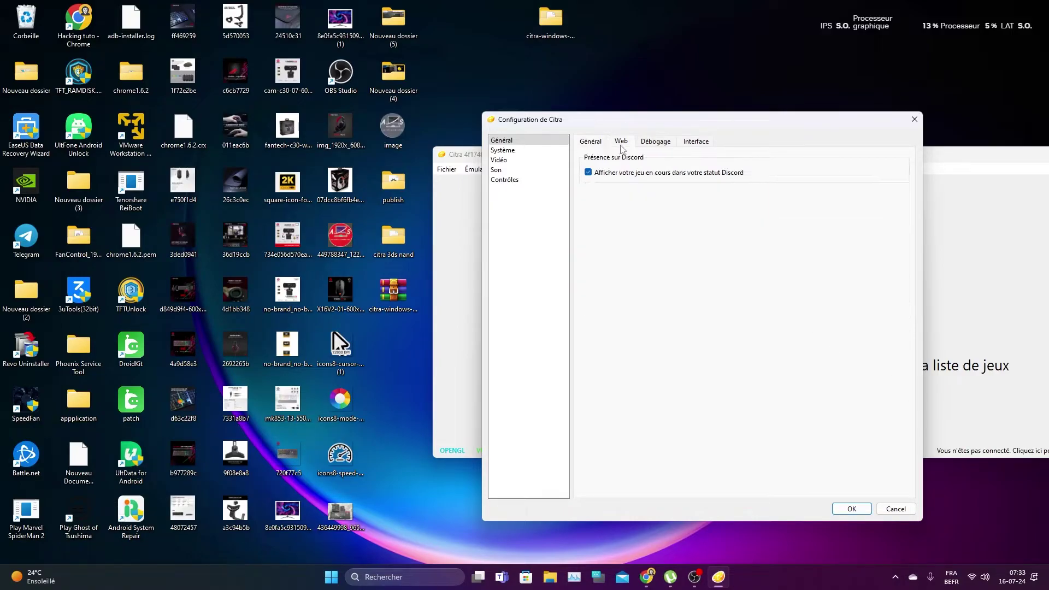
click(645, 143)
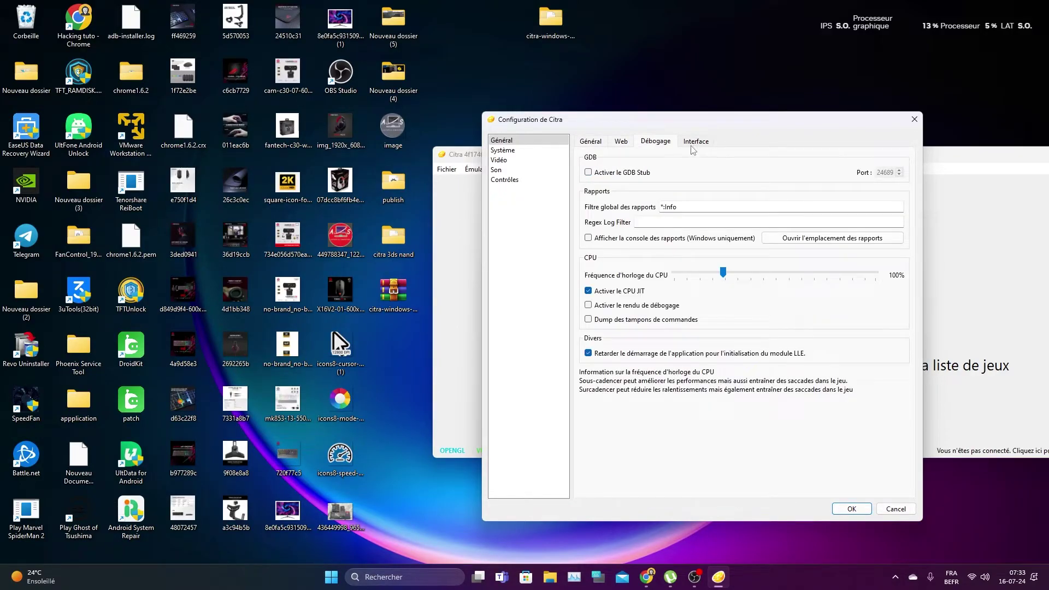
click(692, 144)
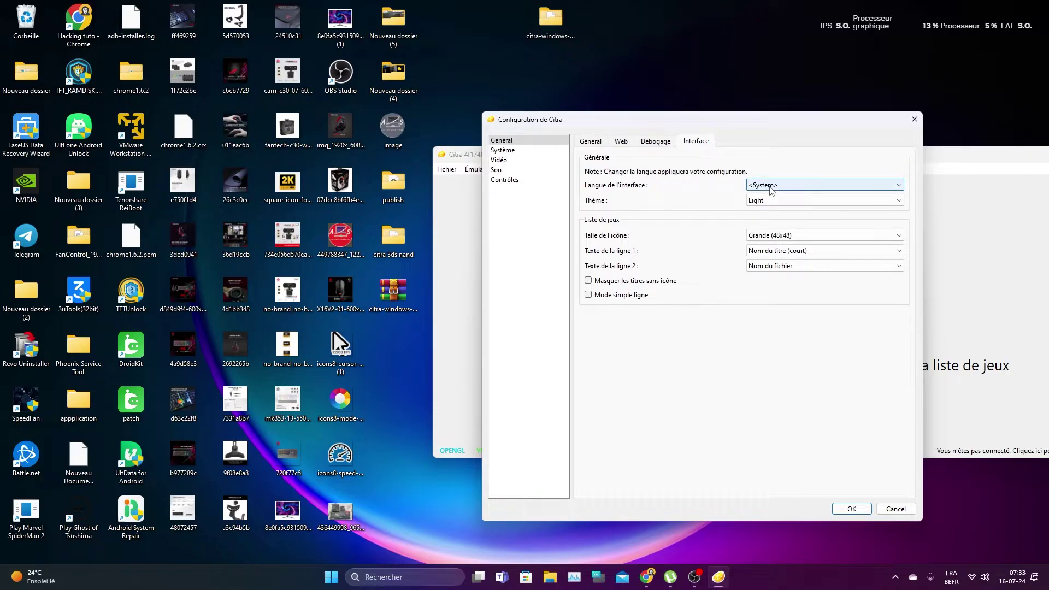
Check the available interface languages and game list icon sizes without changing either one
click(771, 187)
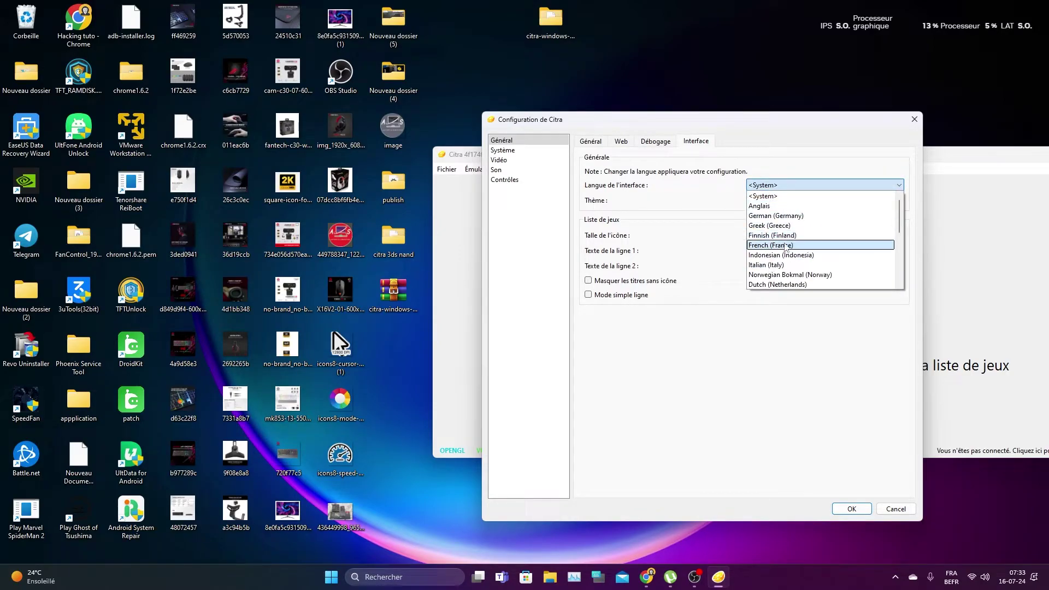
click(698, 187)
click(792, 189)
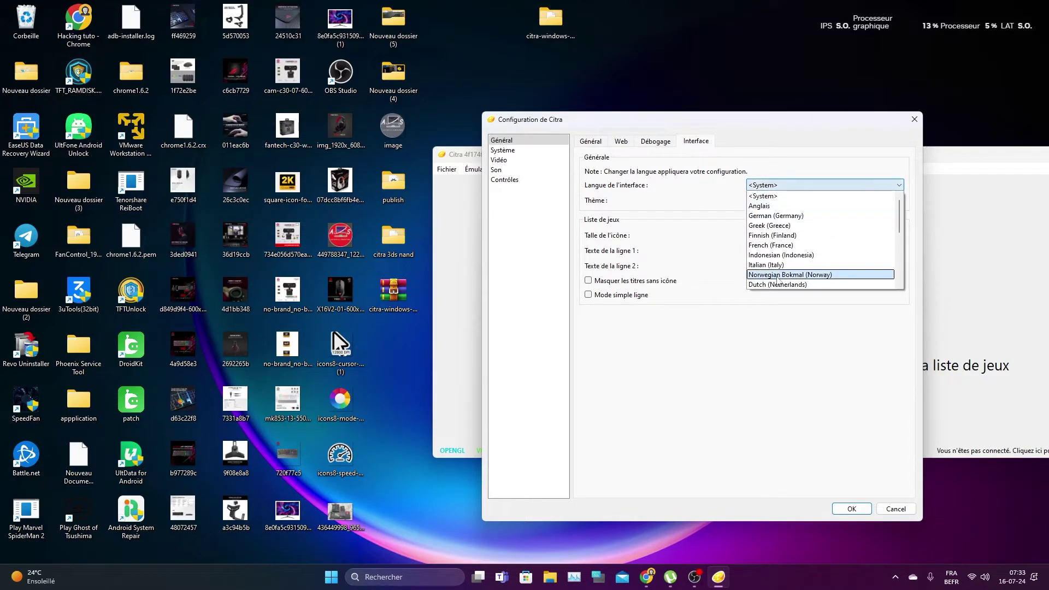
click(719, 221)
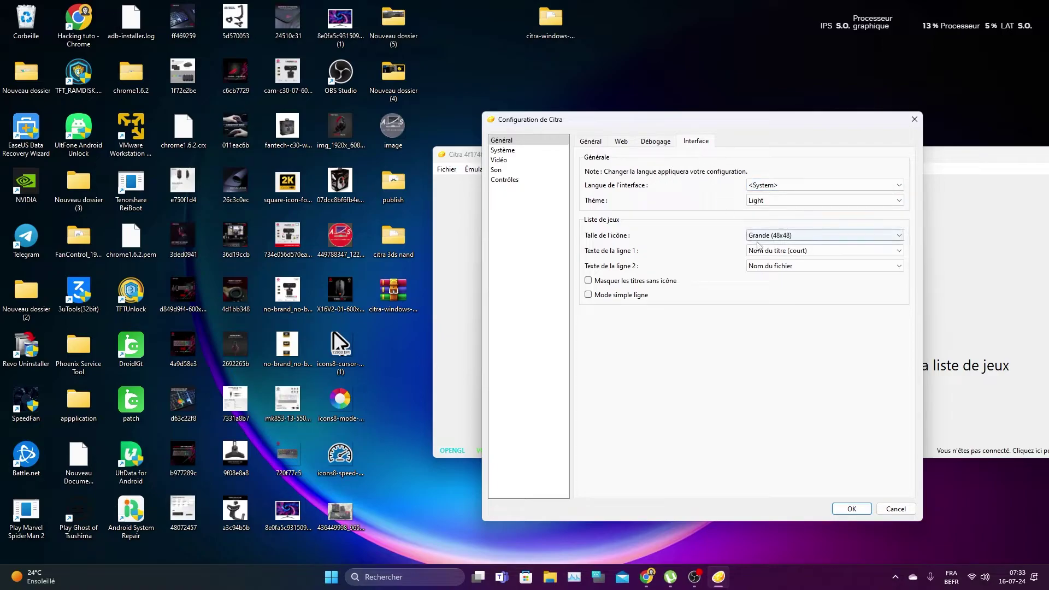
click(762, 240)
click(764, 241)
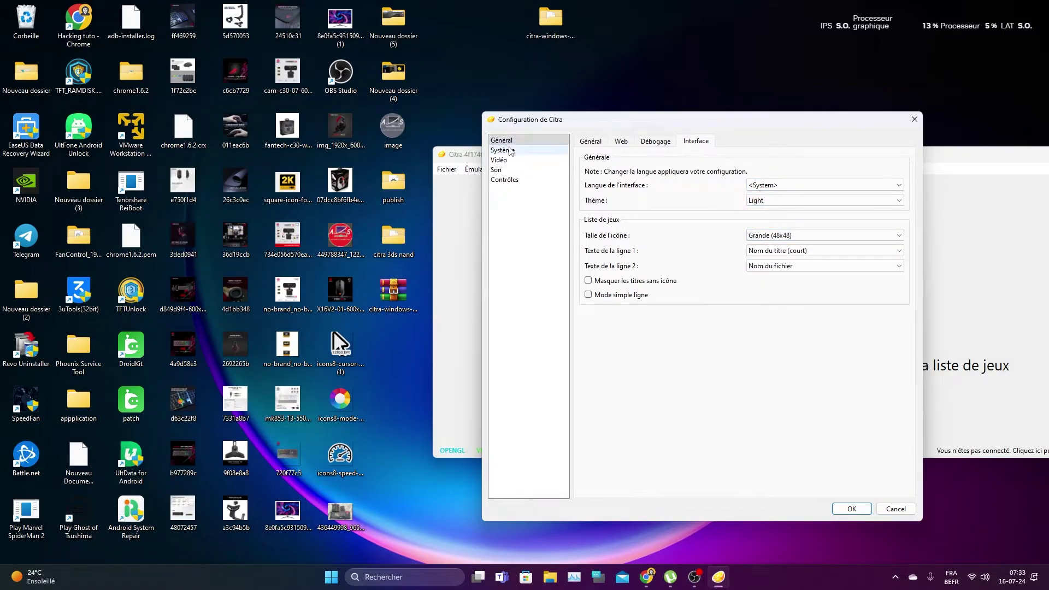
Look through the system, video, controls and keyboard shortcut settings, and close the configuration
click(509, 151)
click(507, 161)
click(510, 179)
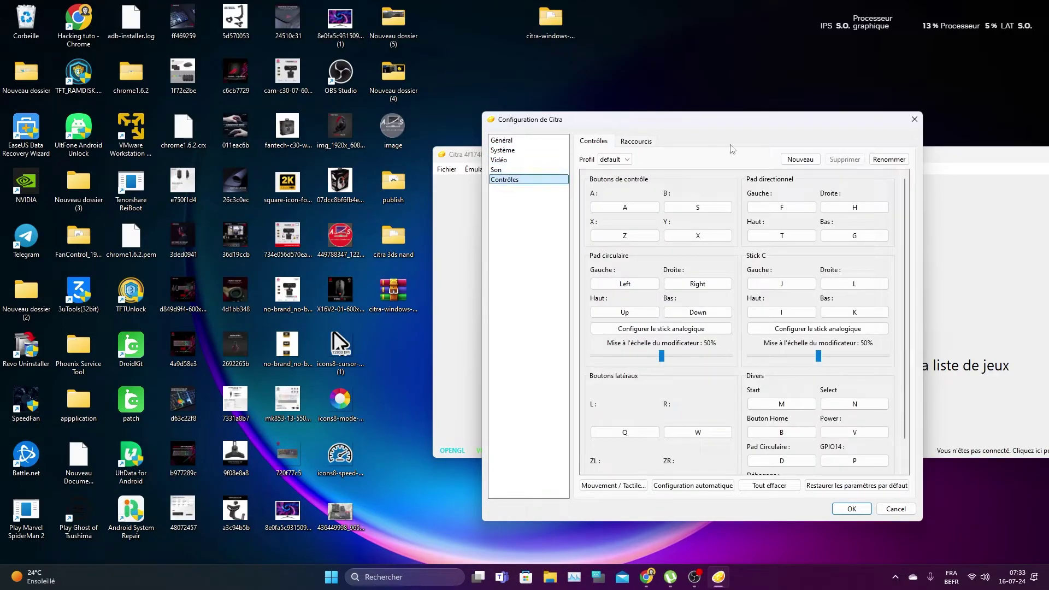
click(654, 142)
click(914, 119)
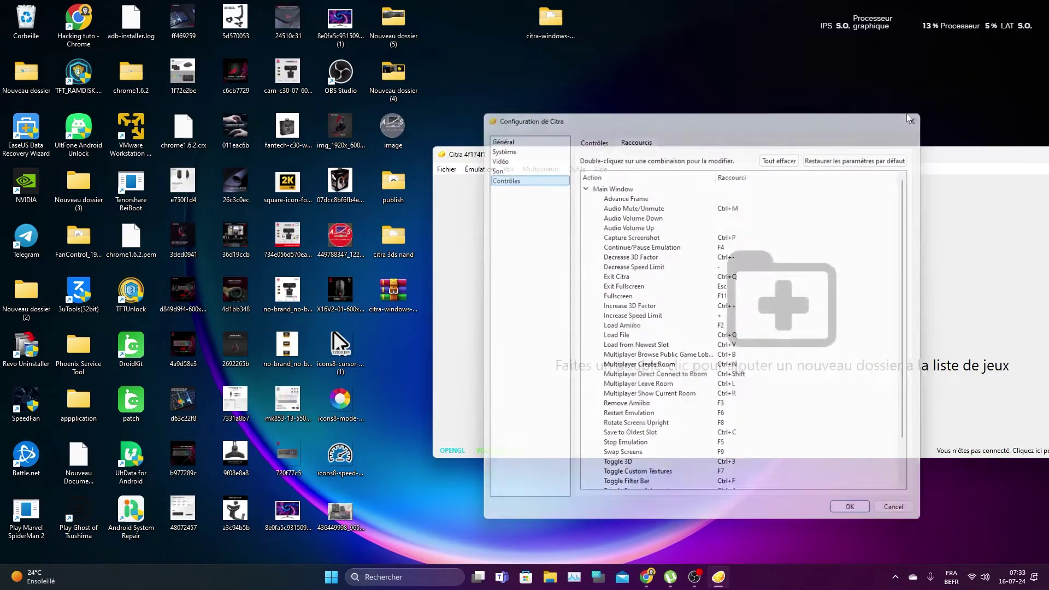
Add the 3DS folder on drive E: to the game list as a game directory
click(447, 170)
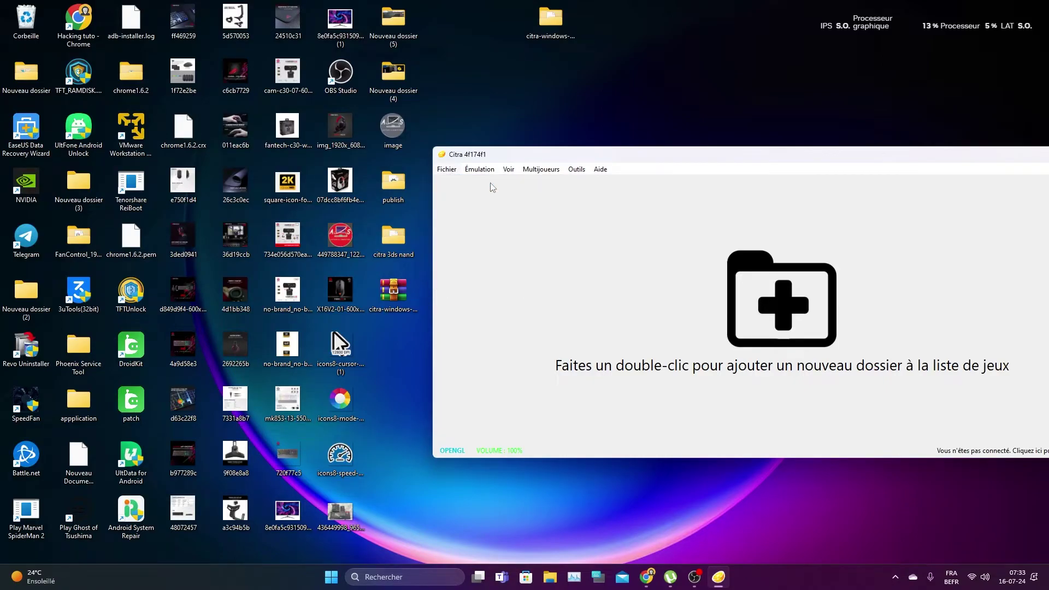
click(488, 186)
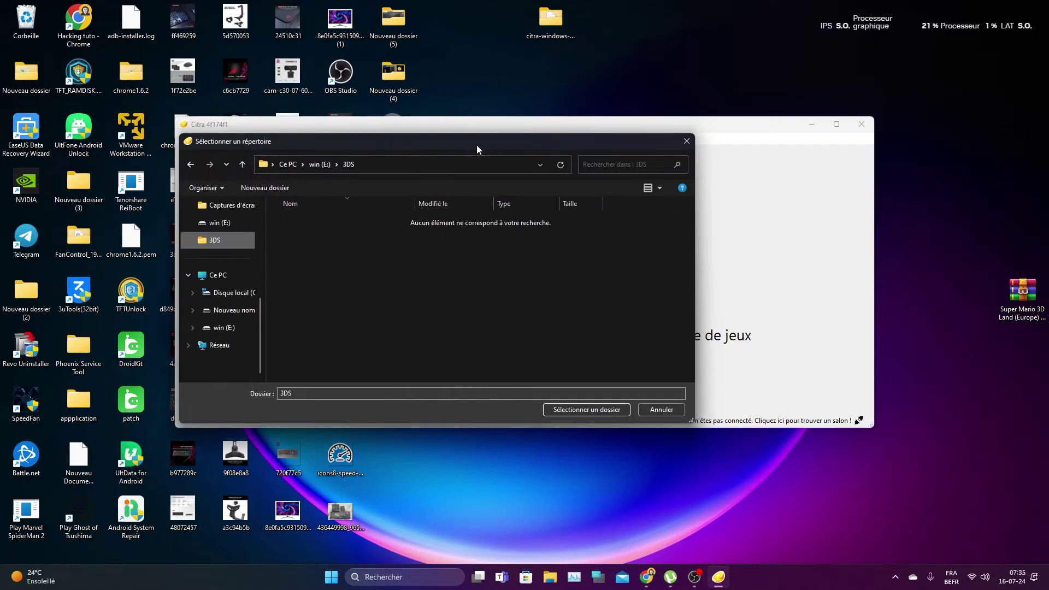
drag(476, 145, 707, 152)
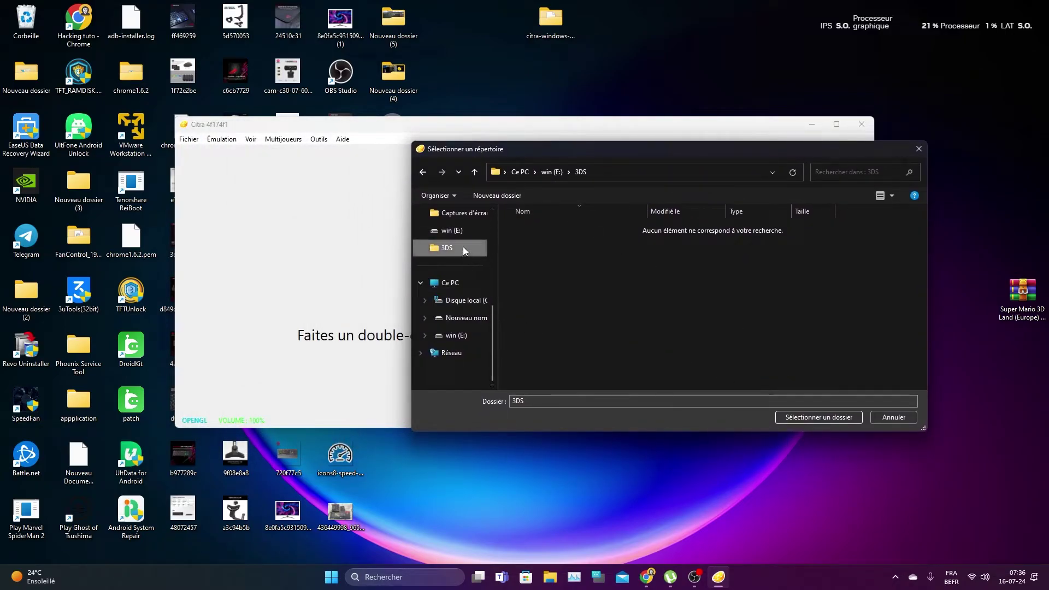
click(918, 150)
double_click(482, 269)
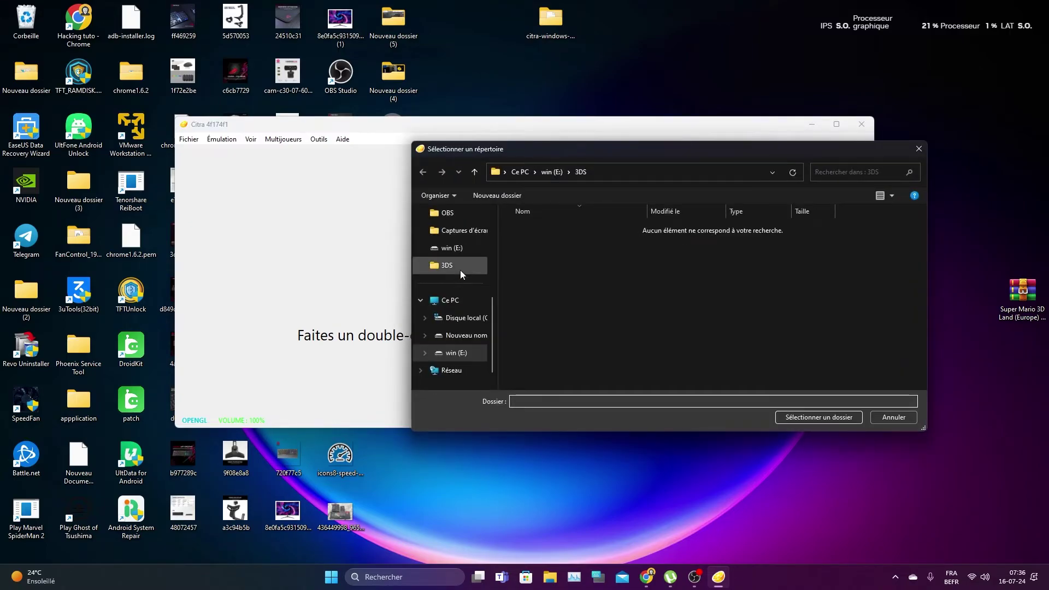
click(460, 270)
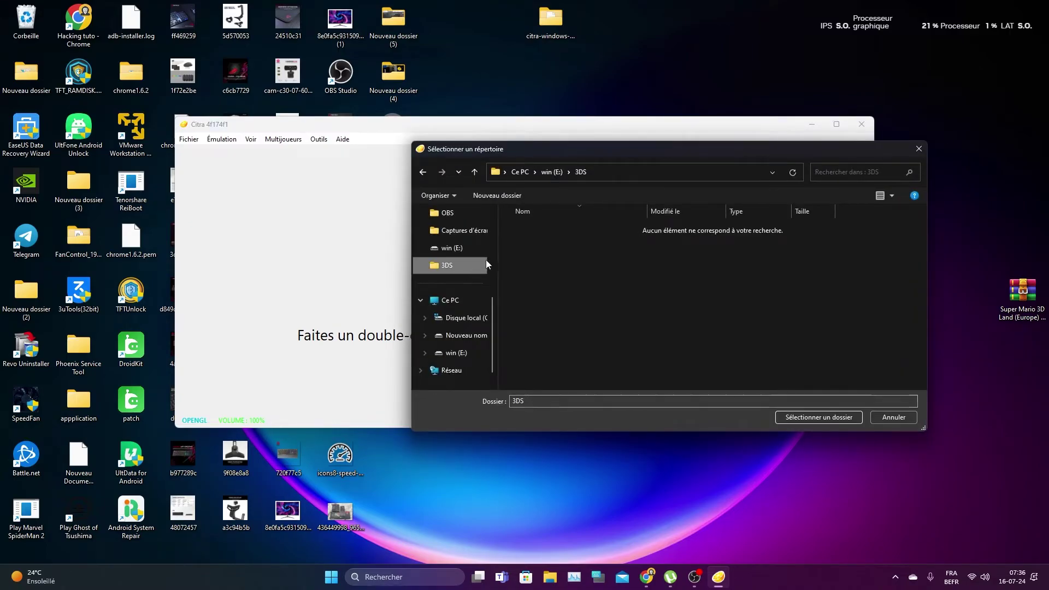
click(809, 418)
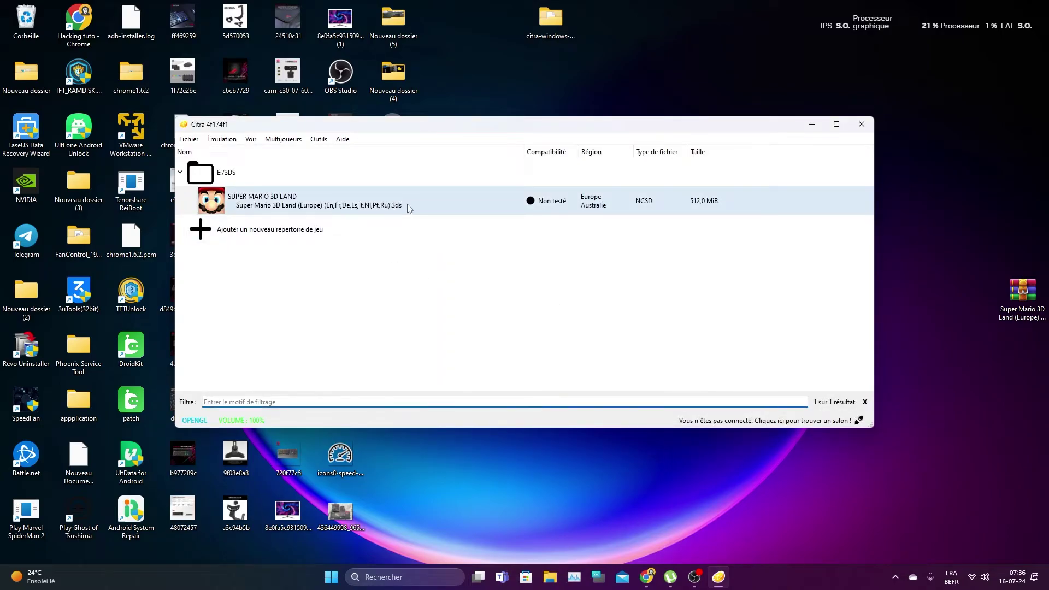
Reposition the Citra window on the desktop and launch SUPER MARIO 3D LAND from the game list
drag(402, 126, 587, 106)
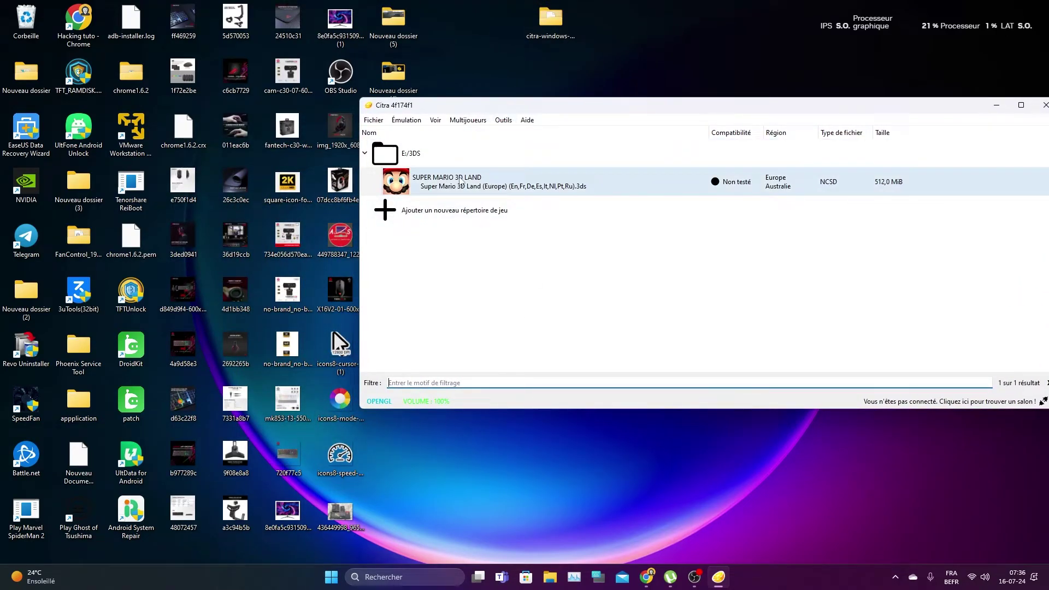
click(460, 184)
double_click(463, 179)
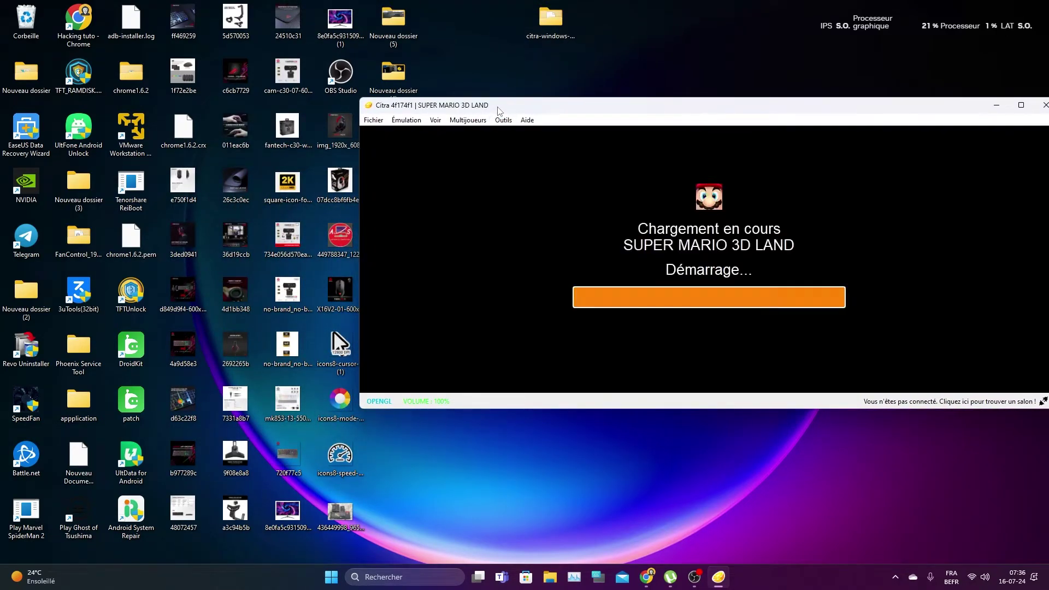
Lower the Windows system volume and return to the running game
click(982, 582)
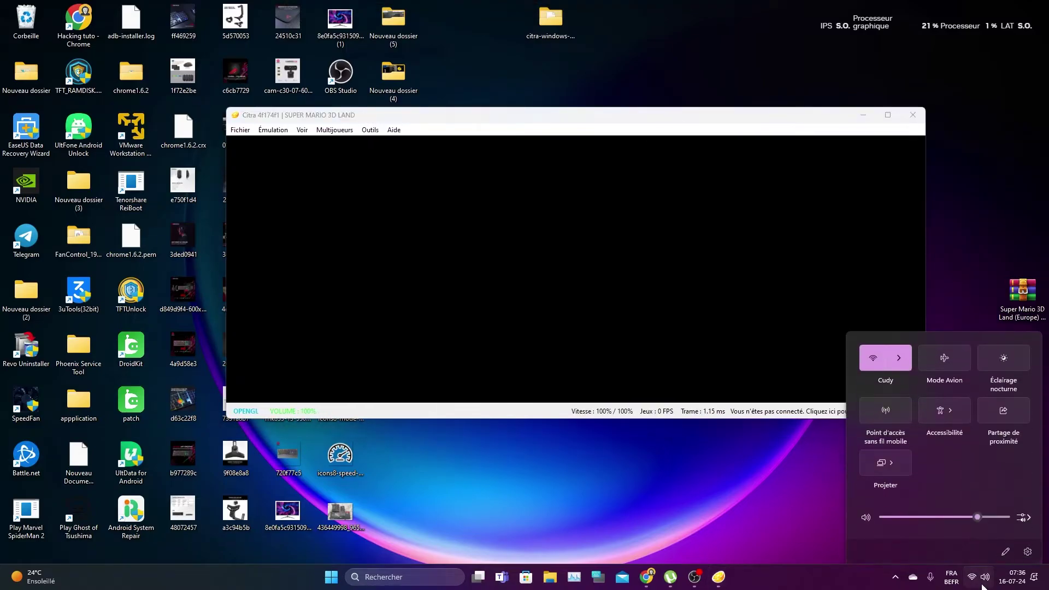
drag(969, 509, 936, 509)
click(563, 376)
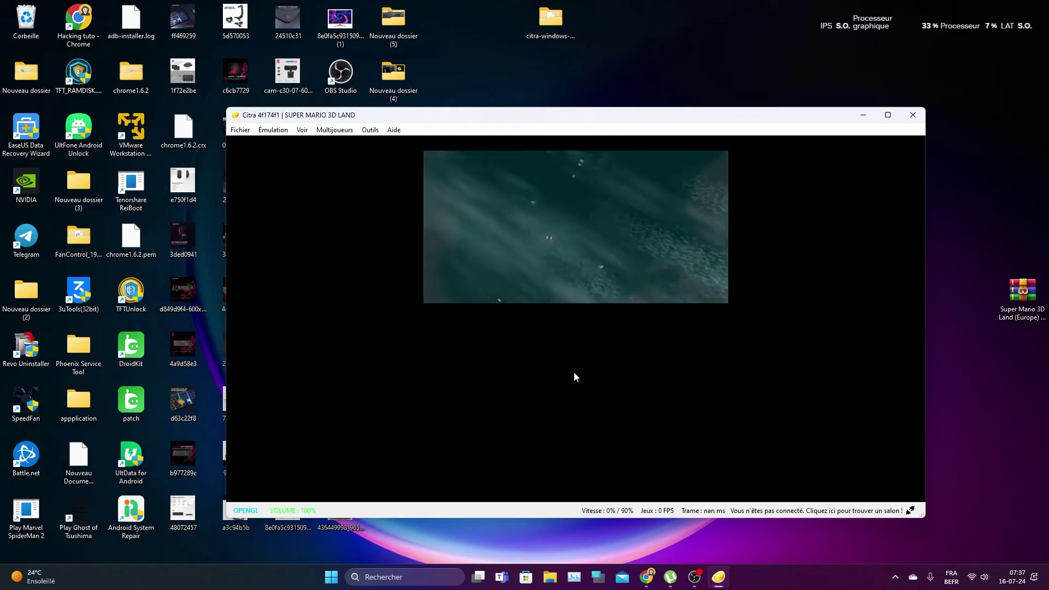
Play the start of level W1-1, running Mario to the right and jumping across blocks and the stream
mouse_move(647, 580)
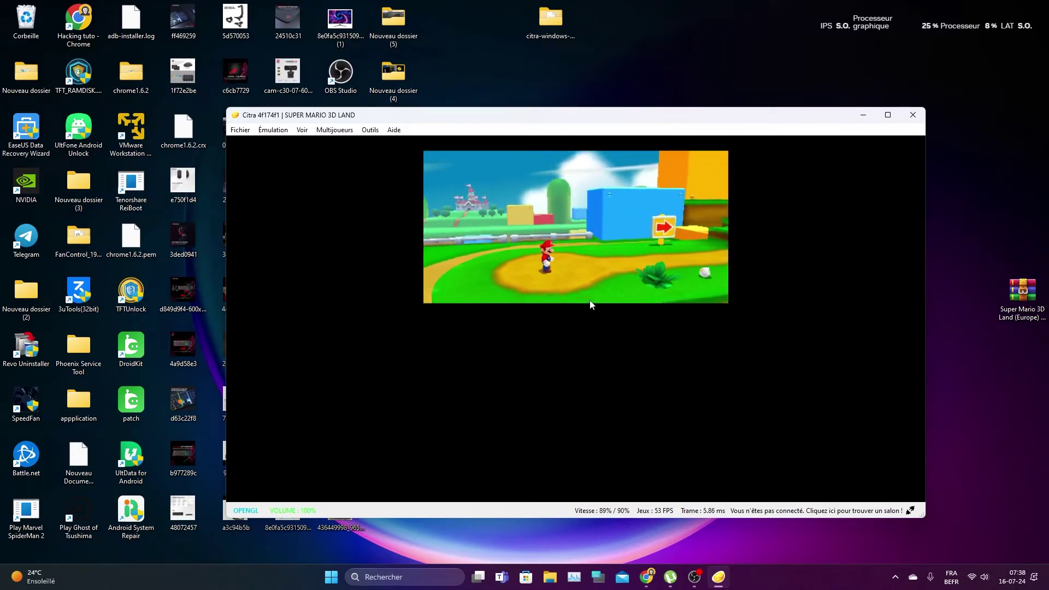
key(Right)
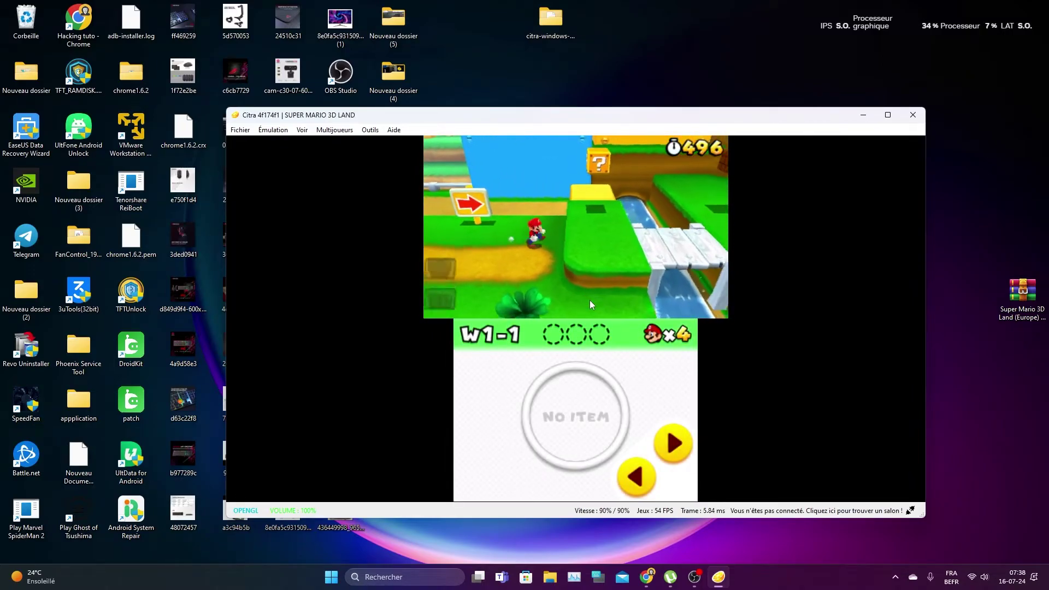
key(a)
key(a)
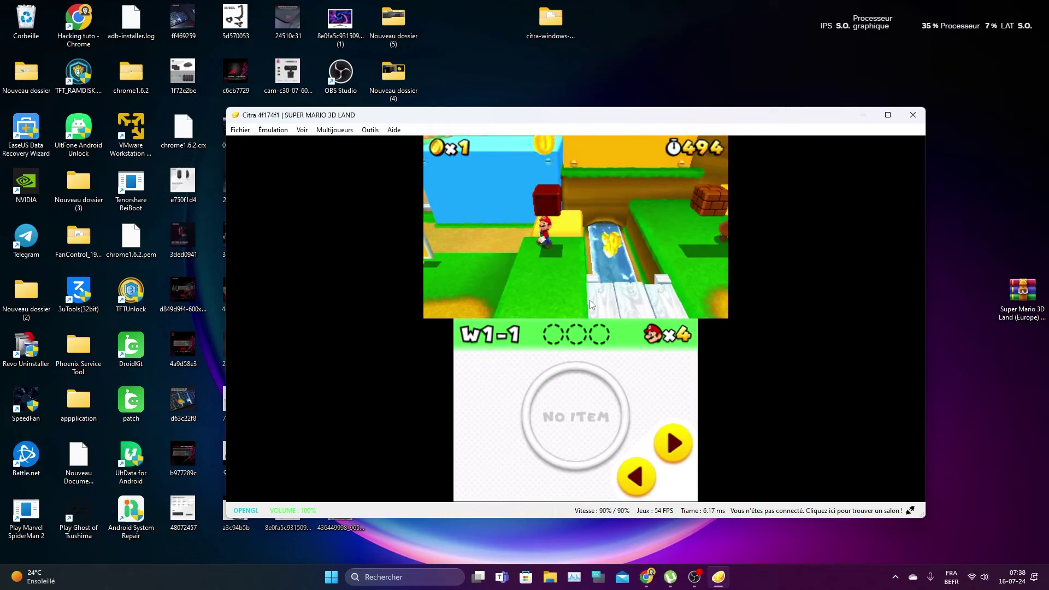
key(Right)
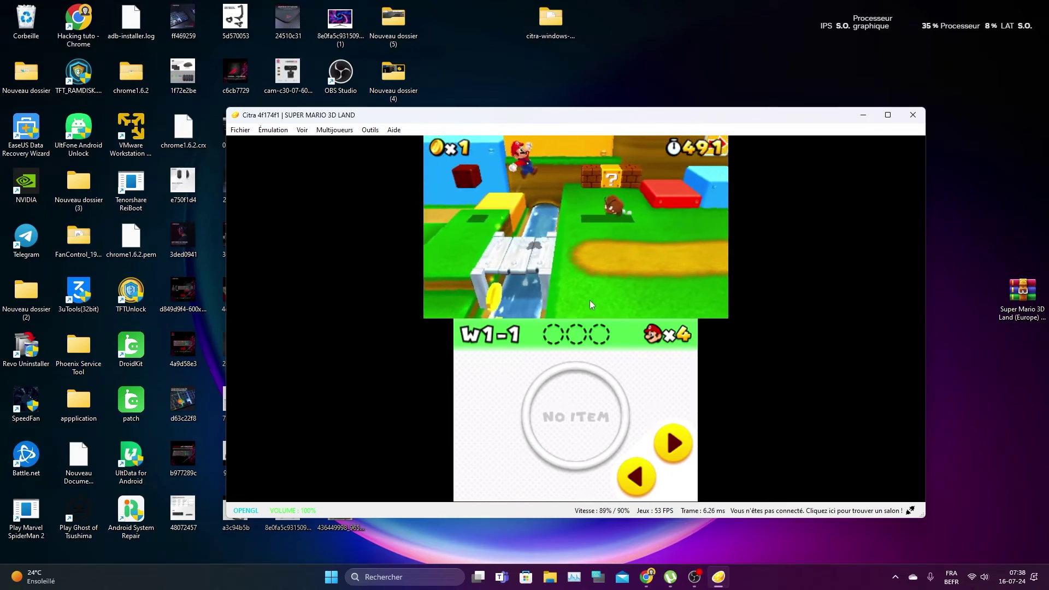
key(a)
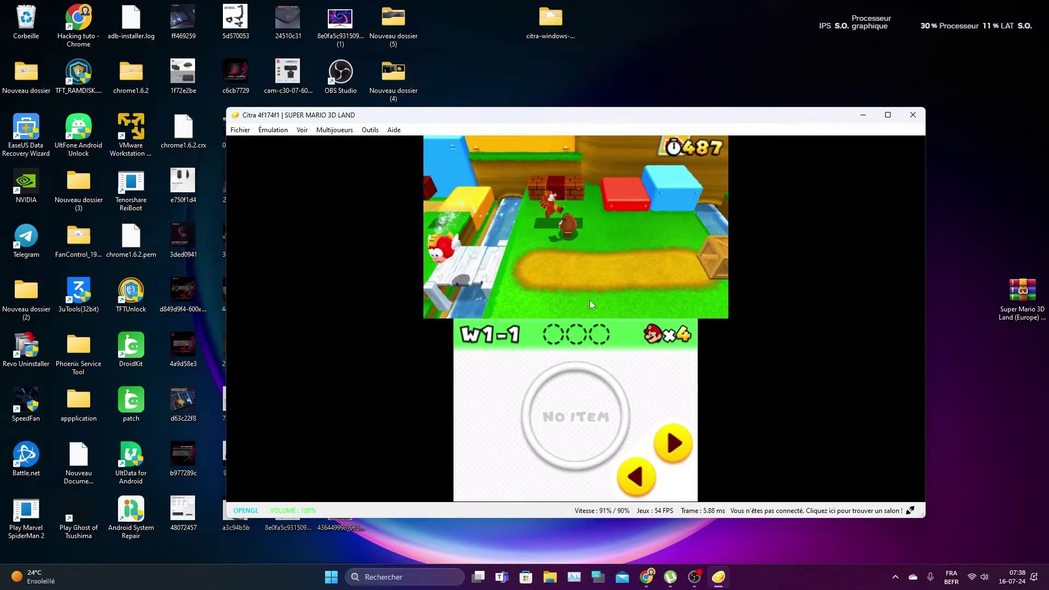
key(Down)
key(Up)
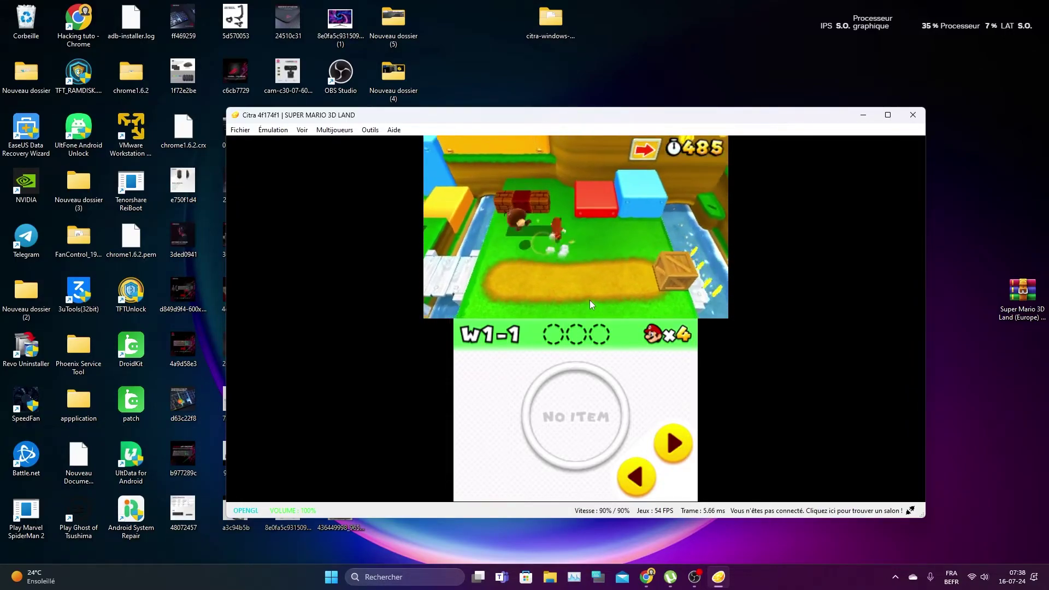
key(Right)
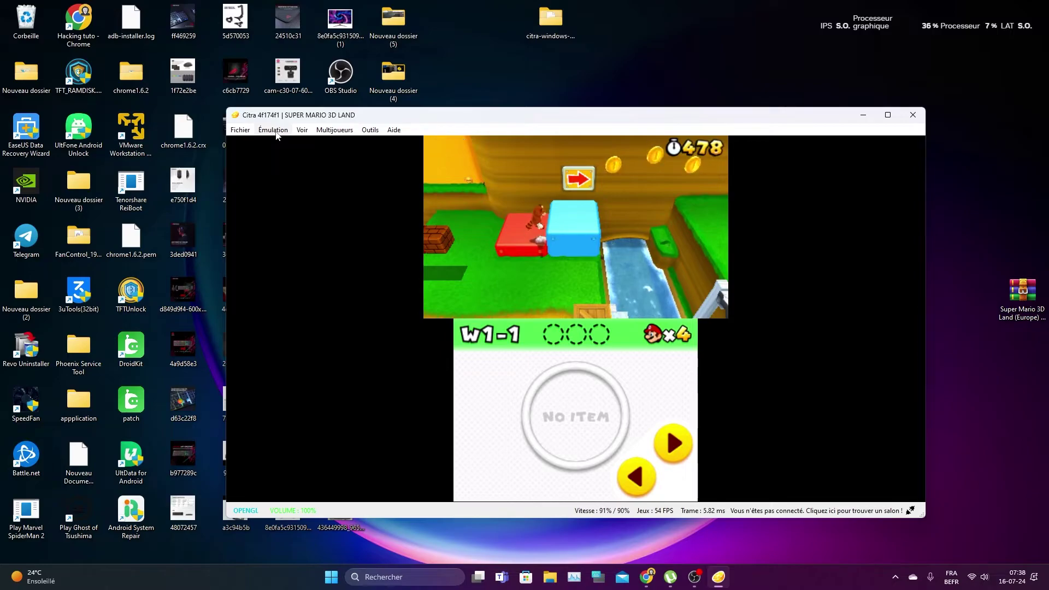
key(Right)
key(a)
key(Right)
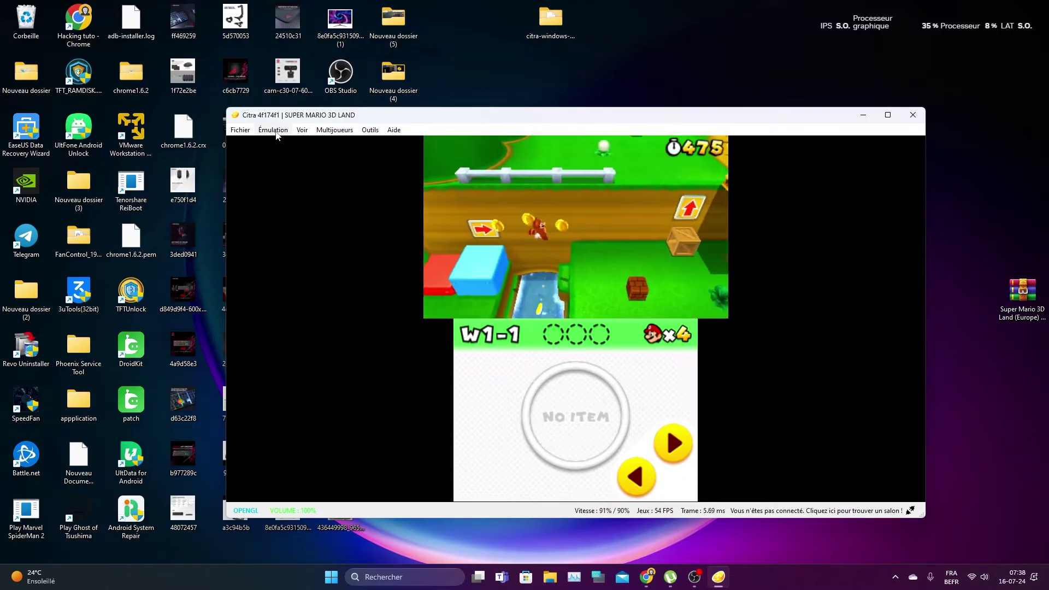
Stop the emulation of SUPER MARIO 3D LAND and return to the game list
click(243, 132)
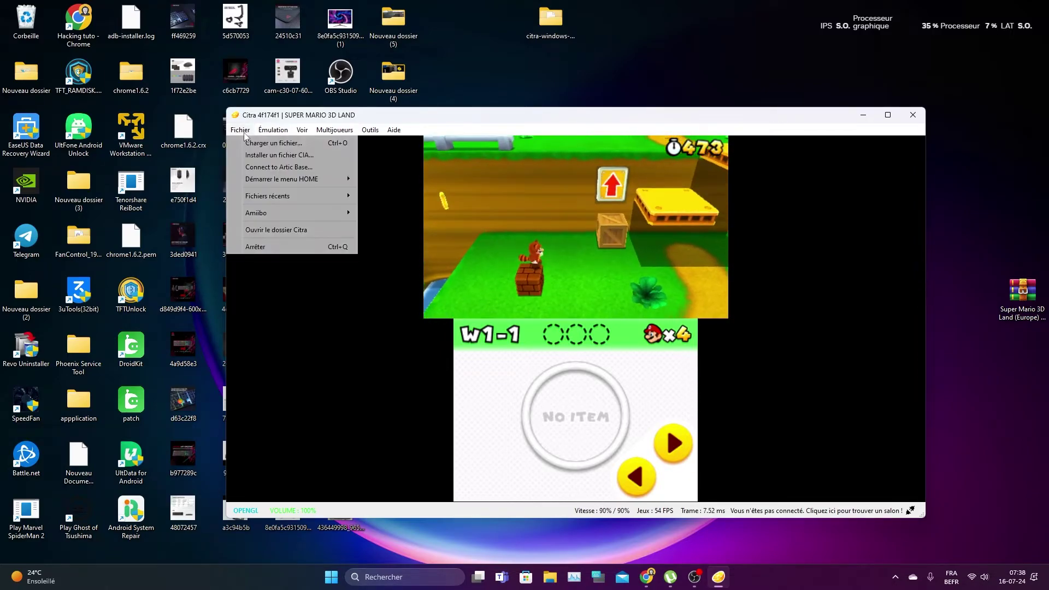
mouse_move(273, 130)
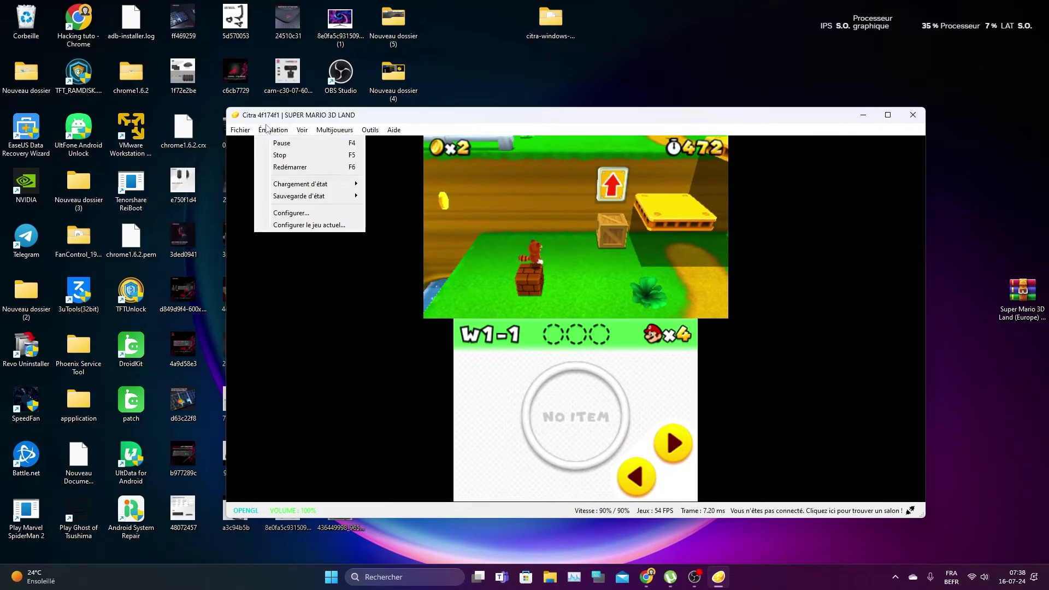
click(280, 156)
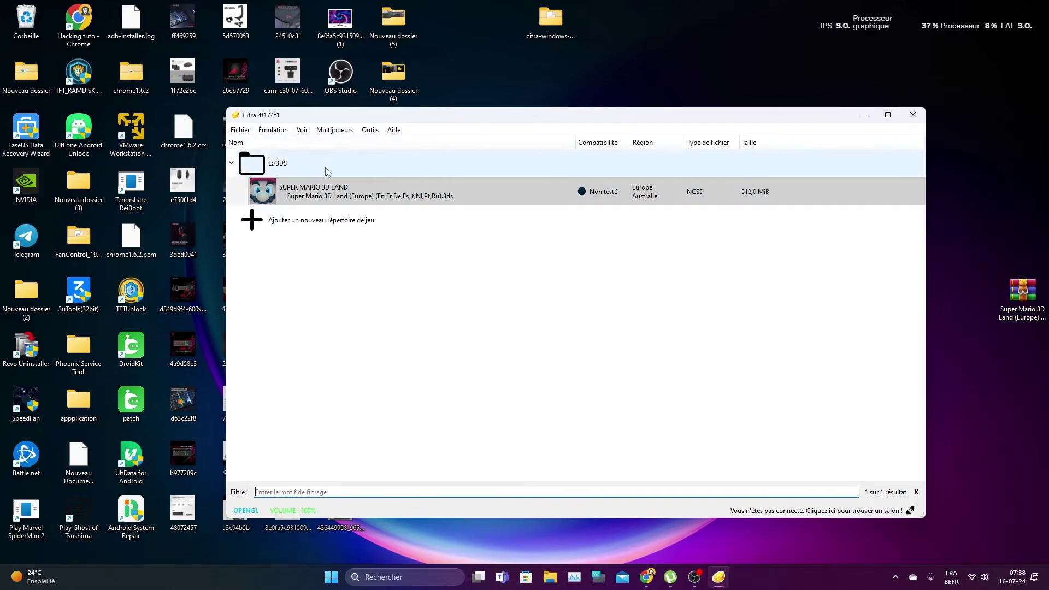
Start a CIA file installation and look through the 3ds-to-cia_v0.2.1 folder in Téléchargements with all file types shown
click(232, 131)
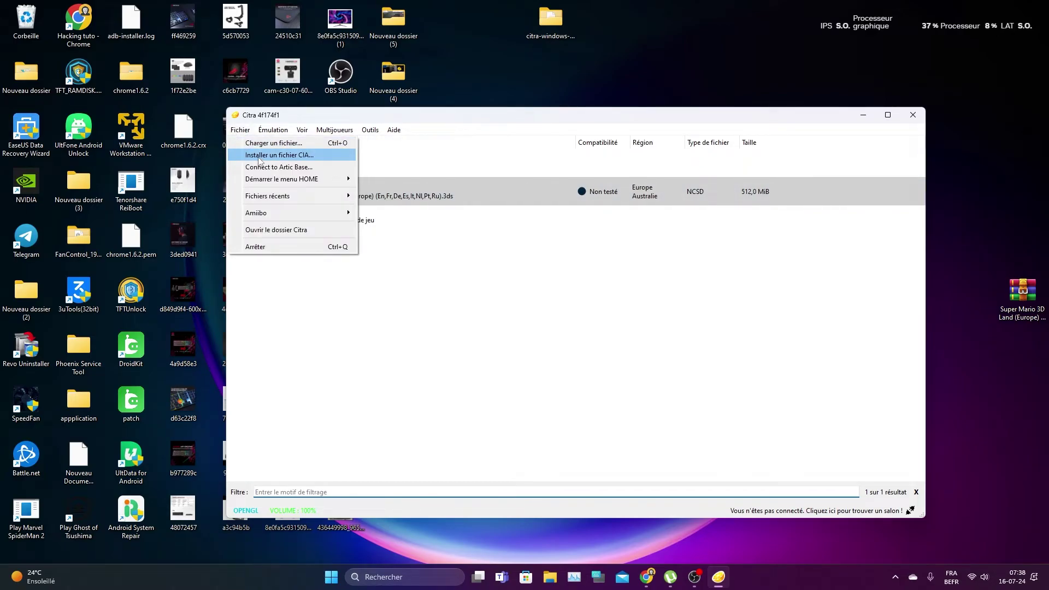
click(264, 156)
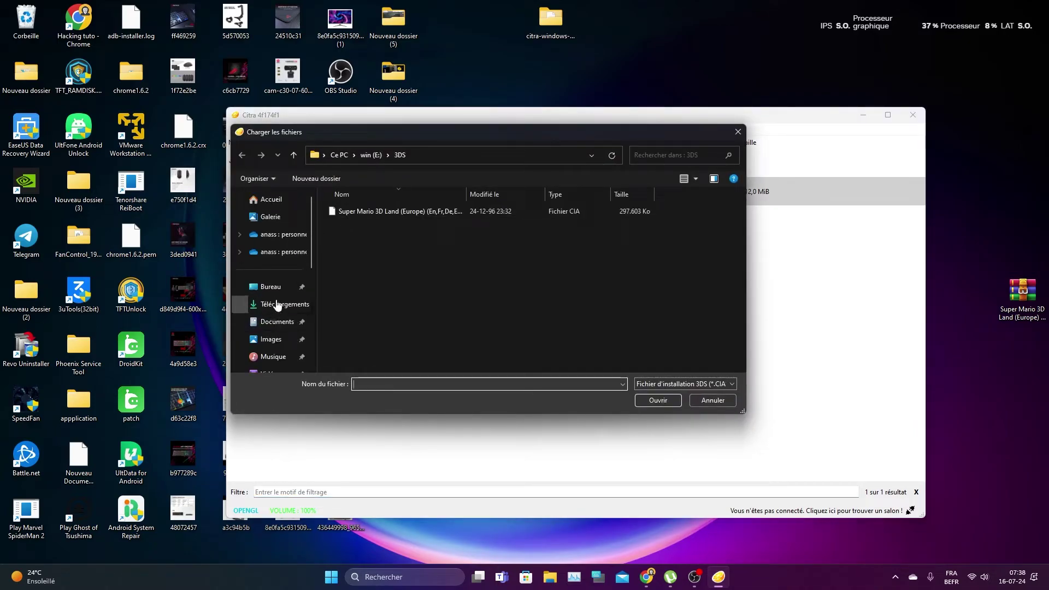
click(278, 310)
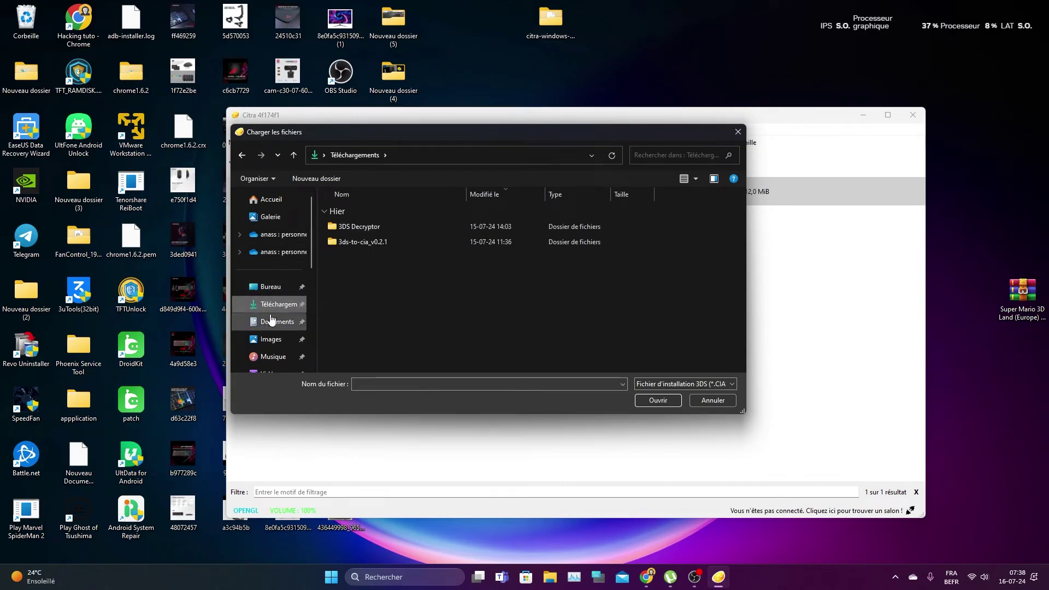
double_click(343, 229)
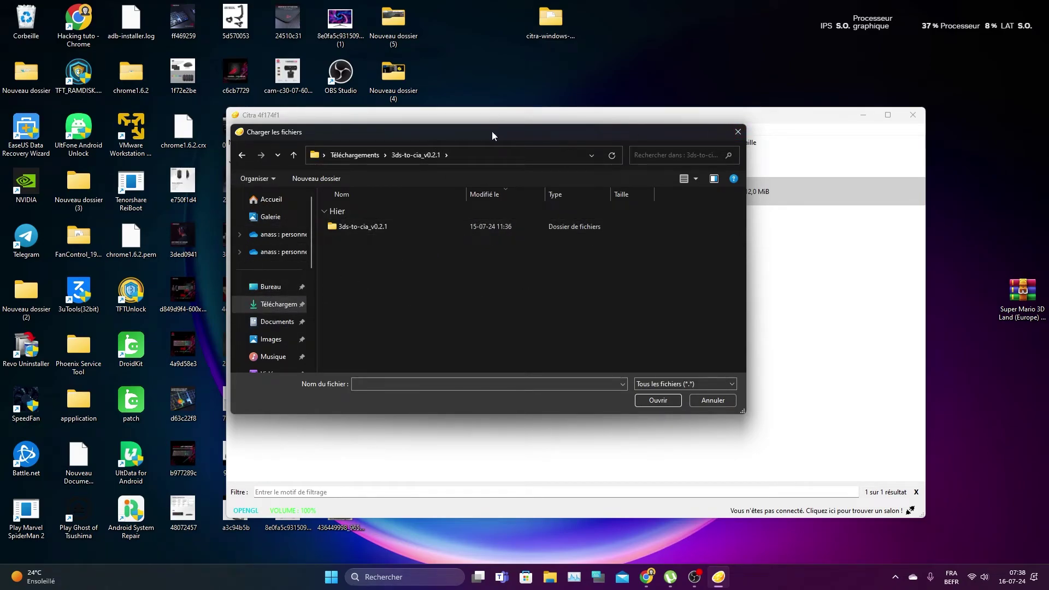
drag(492, 131, 486, 168)
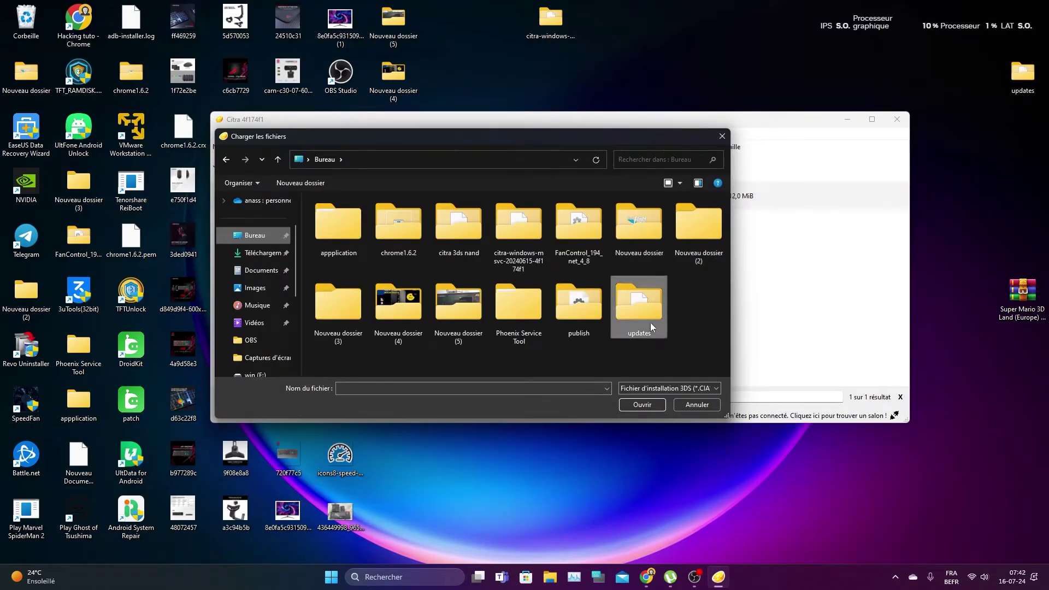
Install all the CIA files from the updates folder on the desktop and review the system titles in the game list
double_click(651, 322)
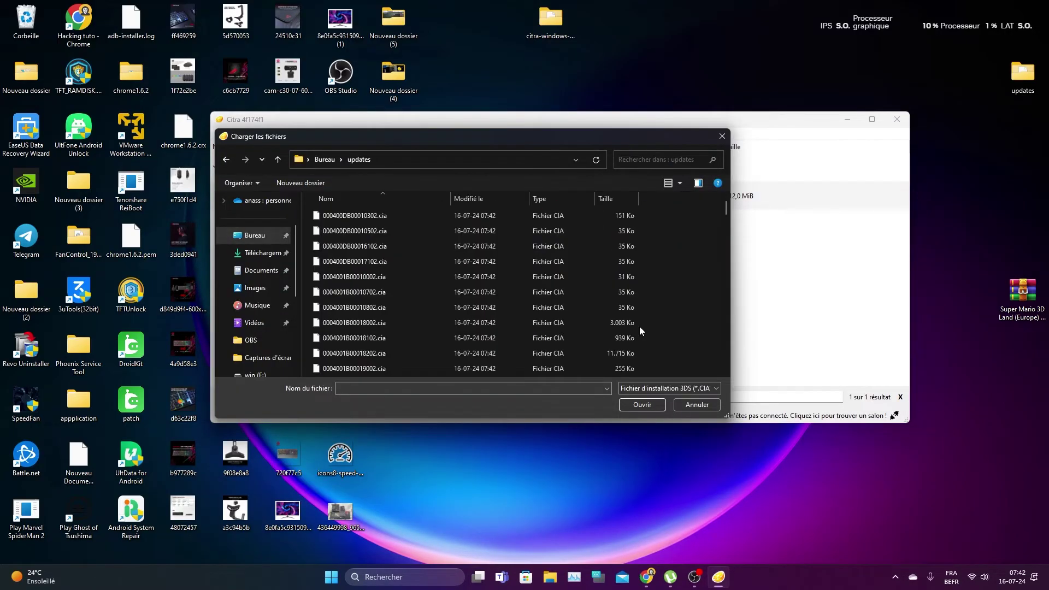
drag(658, 215, 543, 503)
click(651, 406)
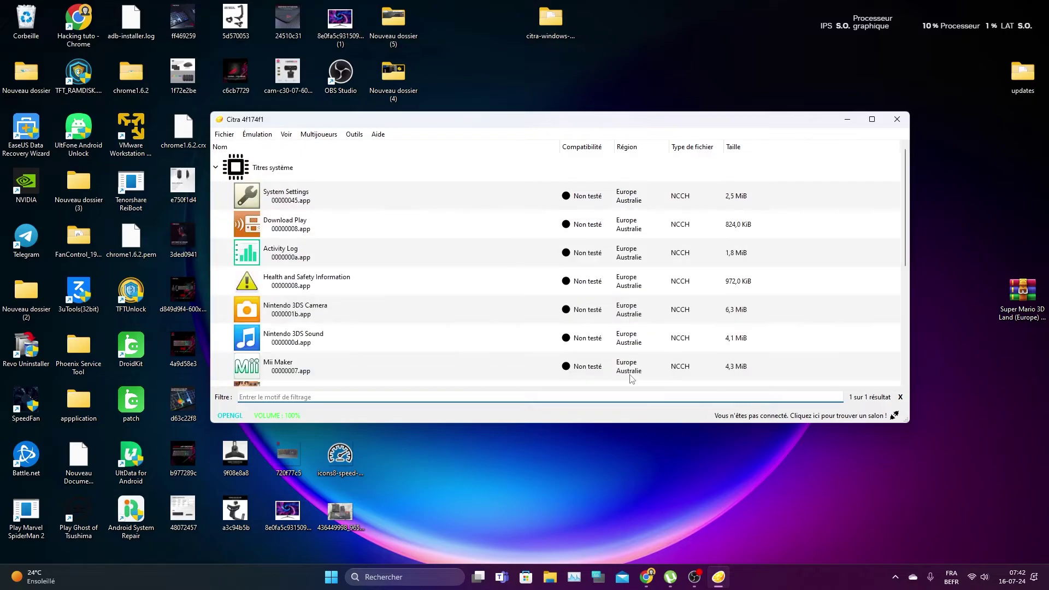
scroll(279, 214, down, 5)
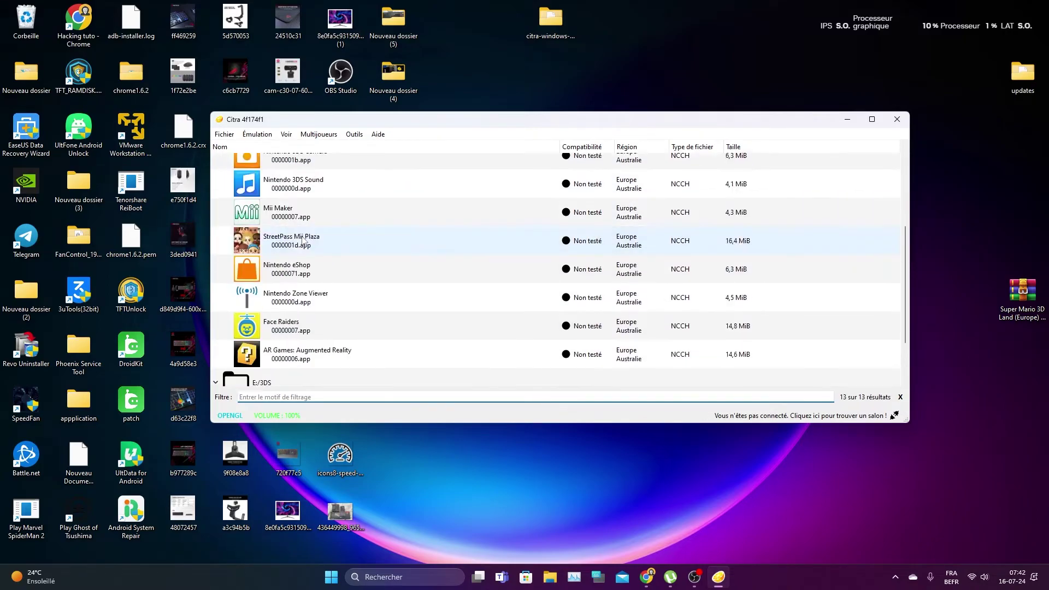
scroll(304, 240, up, 5)
scroll(304, 197, down, 3)
scroll(369, 319, up, 3)
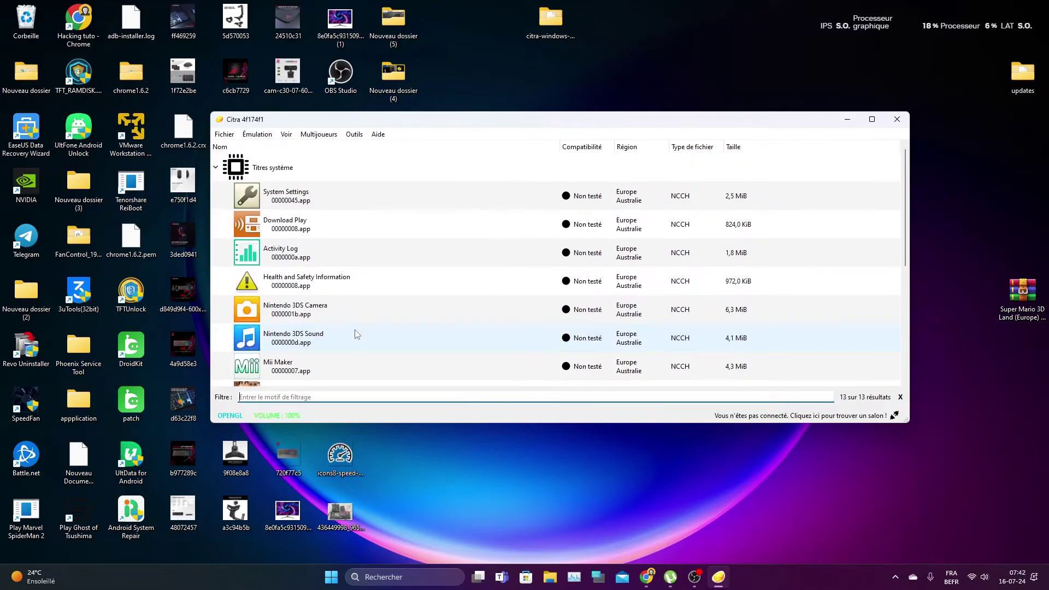
Check which regions are offered for starting the HOME menu, and close the emulator
drag(315, 121, 388, 121)
click(298, 134)
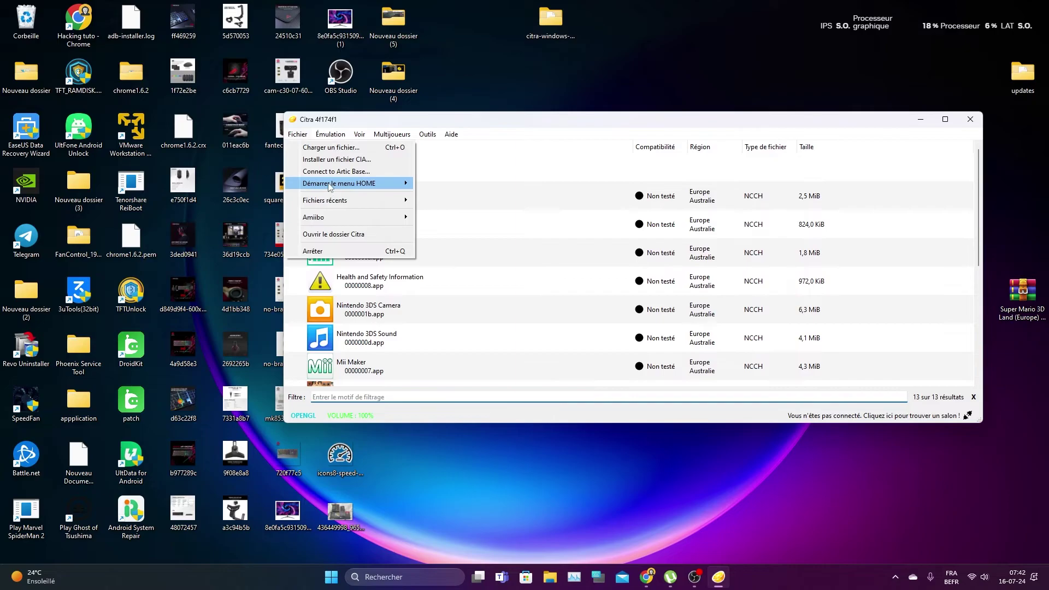
mouse_move(330, 186)
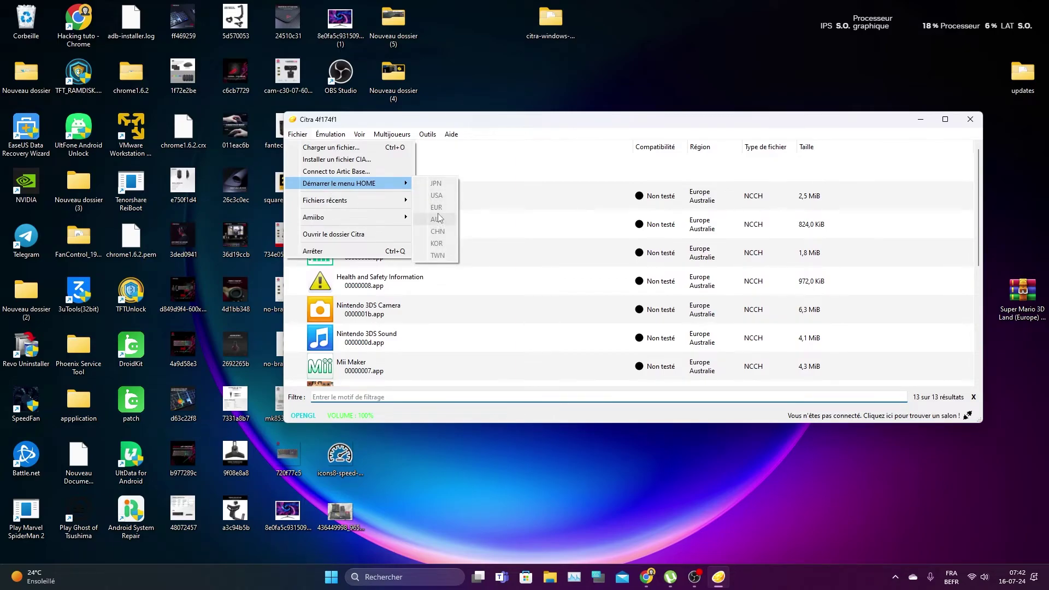
click(975, 123)
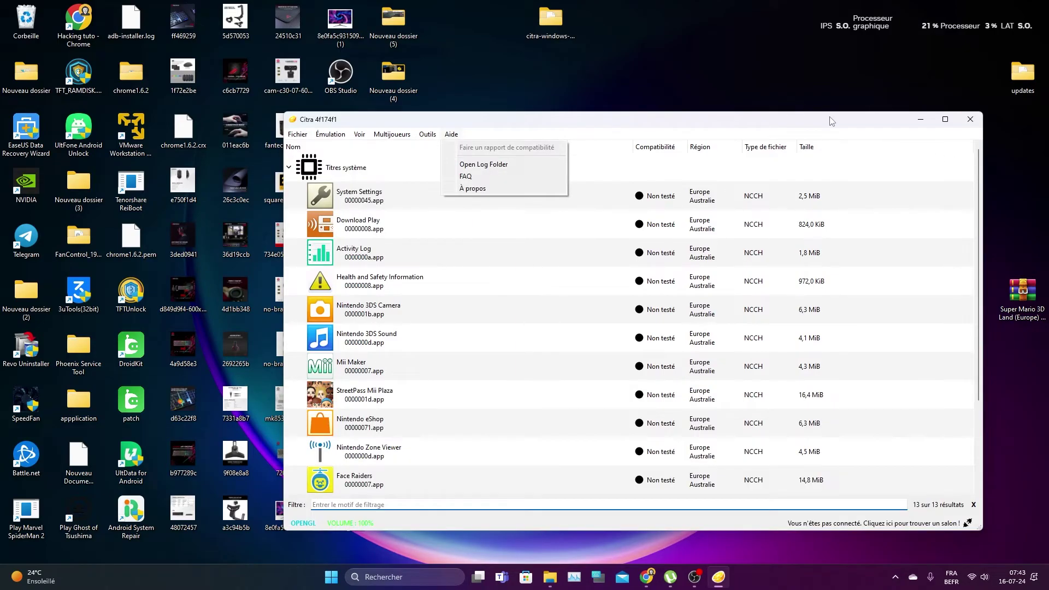
Start the HOME menu for the EUR region
click(830, 118)
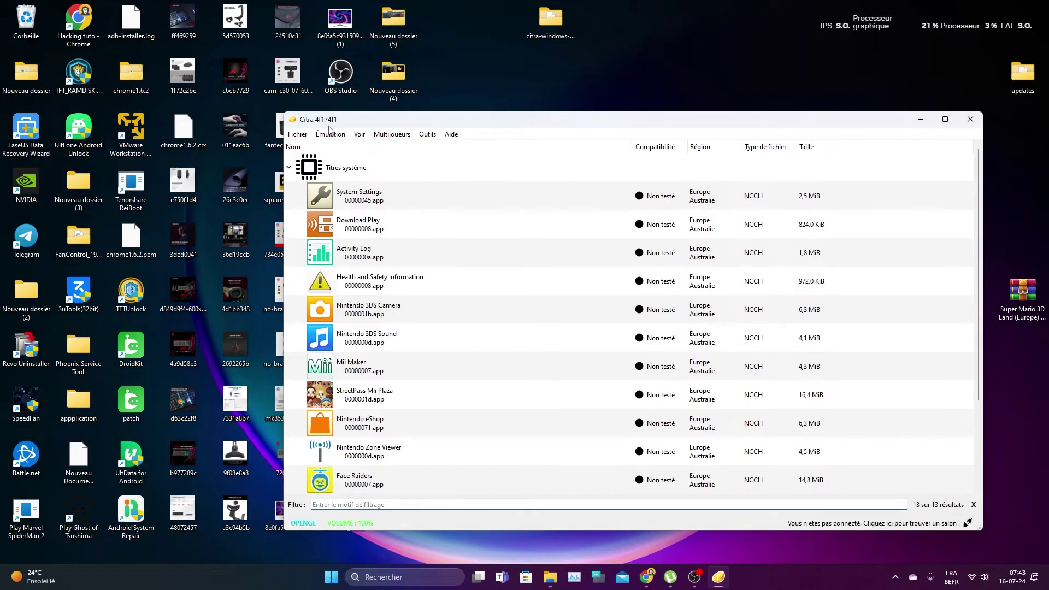
click(297, 135)
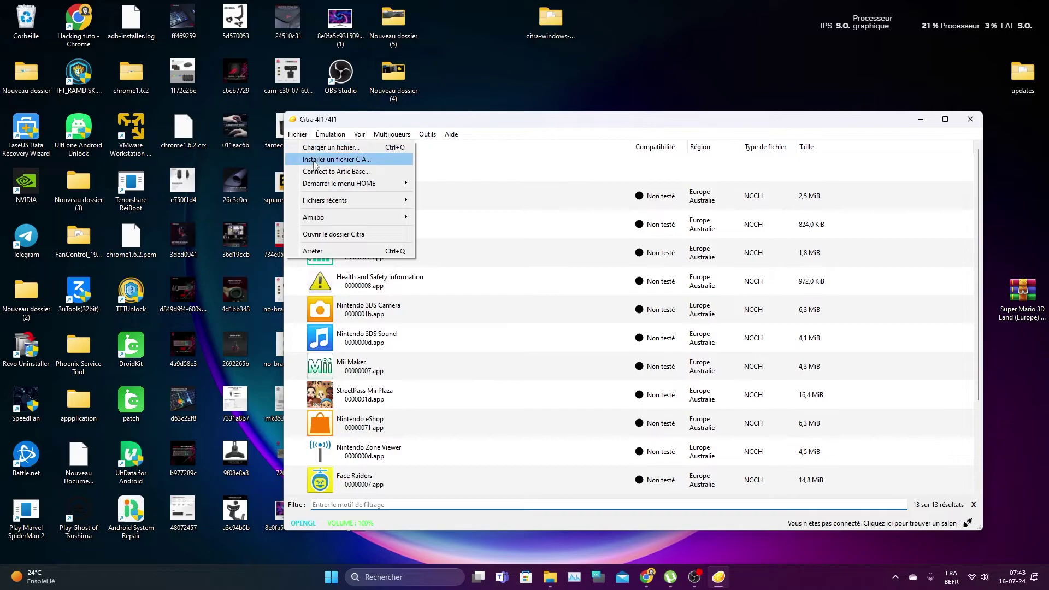
mouse_move(394, 184)
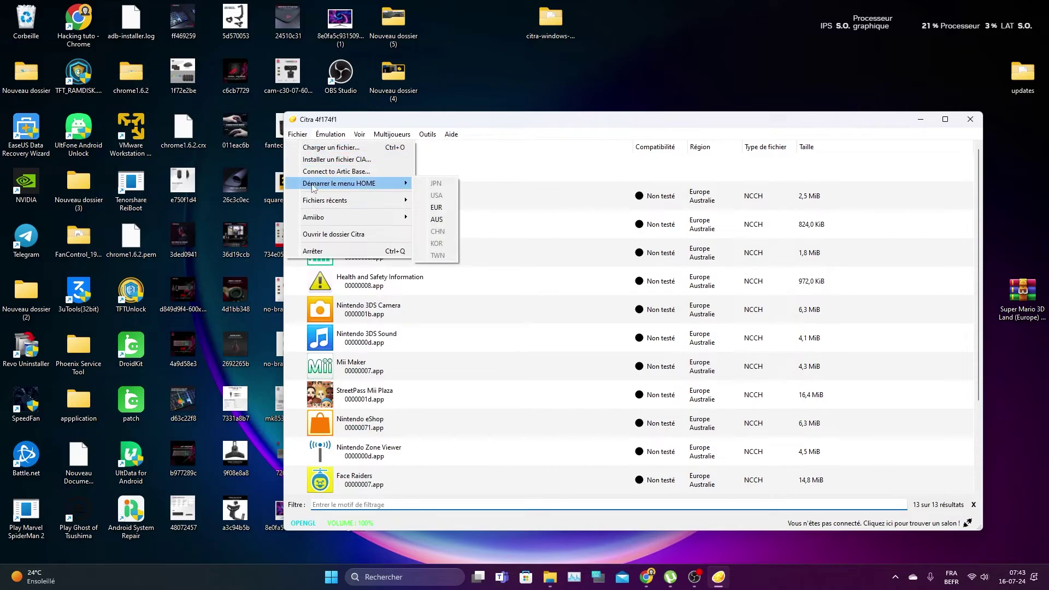
click(442, 212)
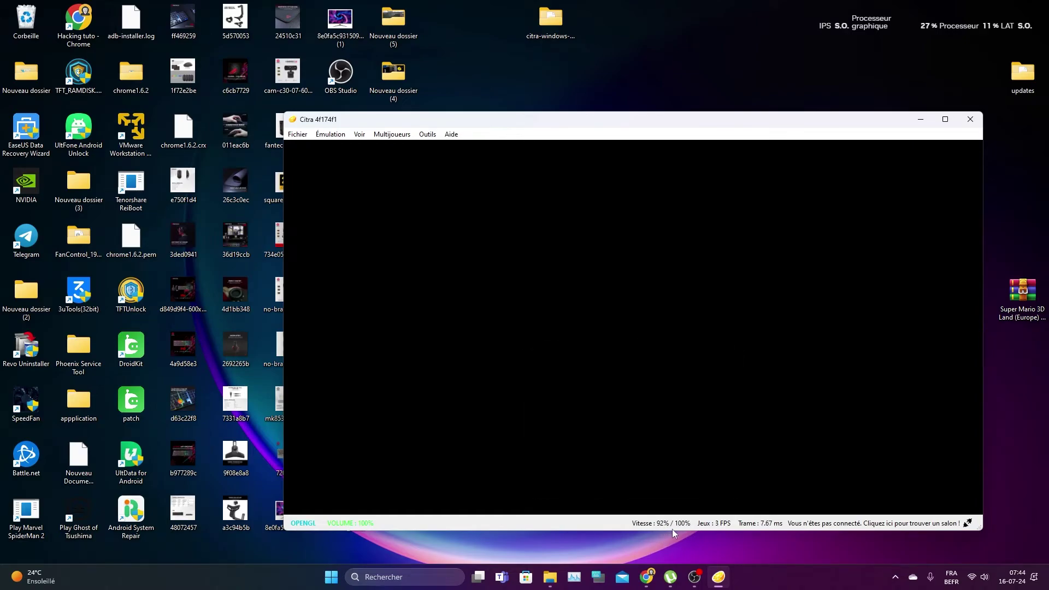
Dismiss the HOME menu introduction and new notifications, and adjust the Windows system volume
click(671, 479)
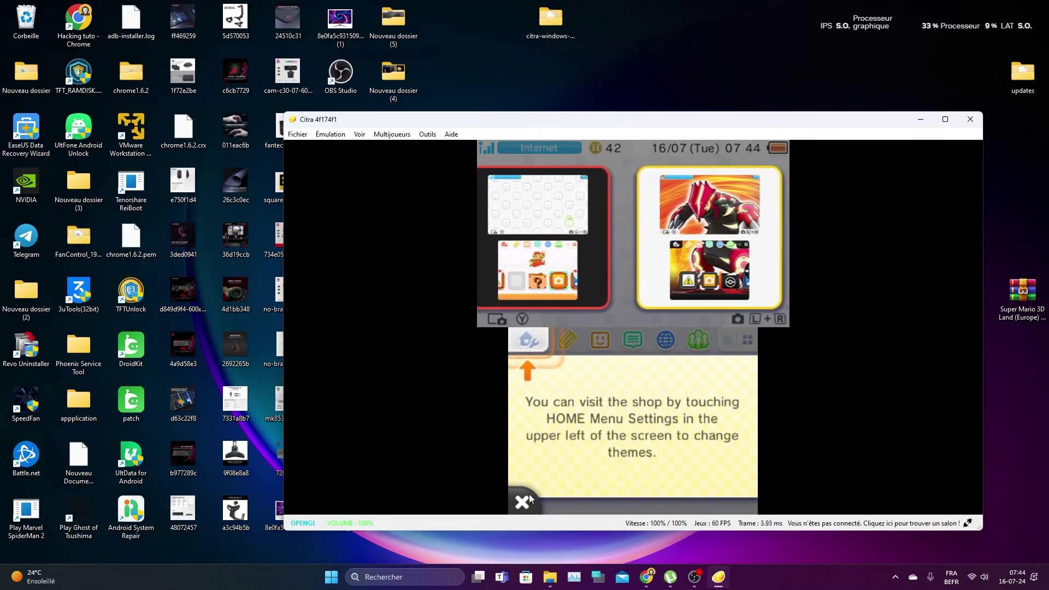
click(529, 494)
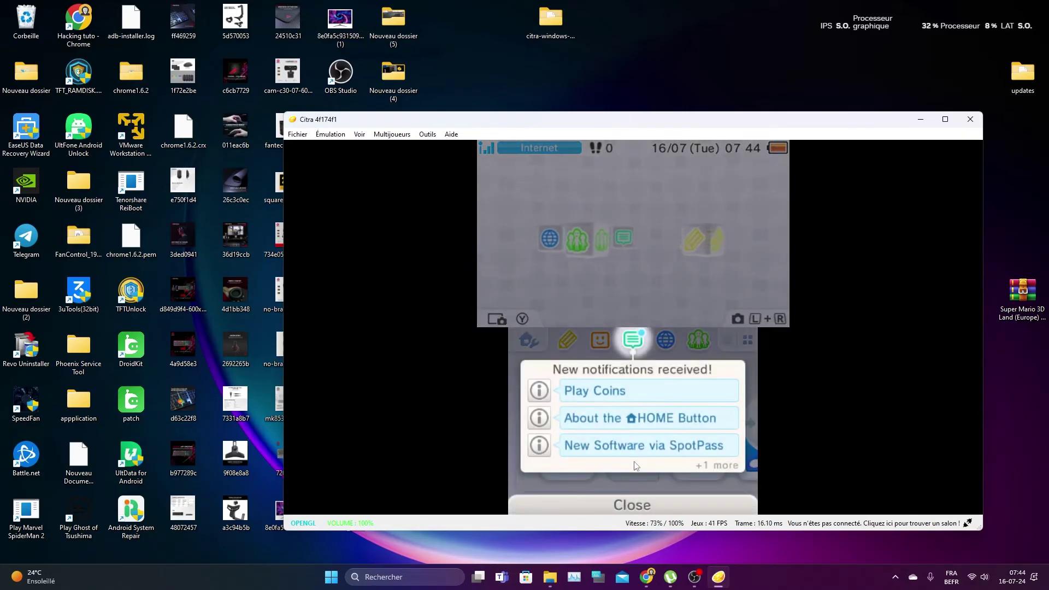
click(632, 499)
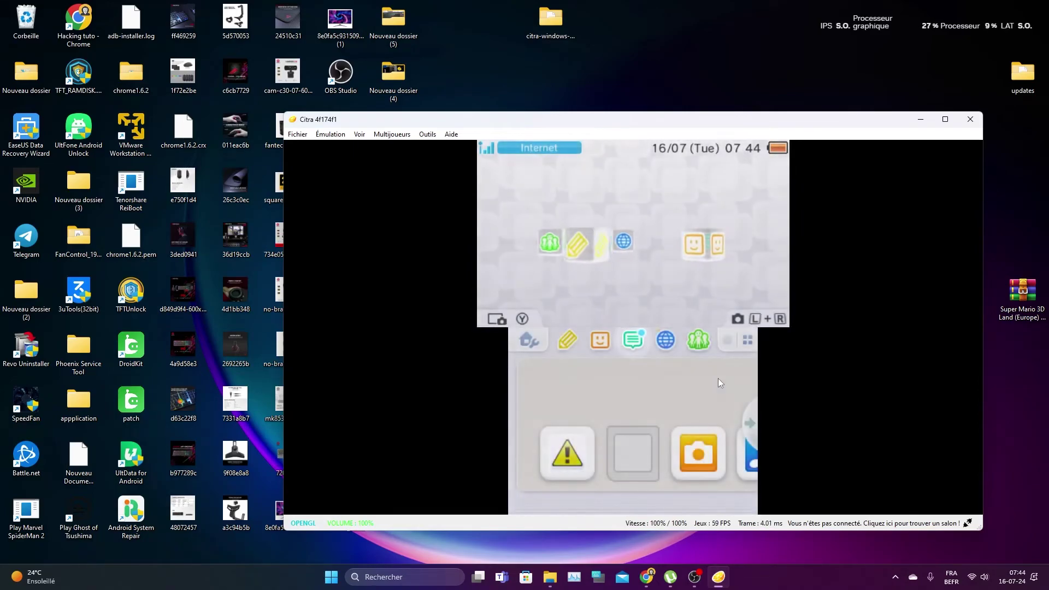
click(977, 578)
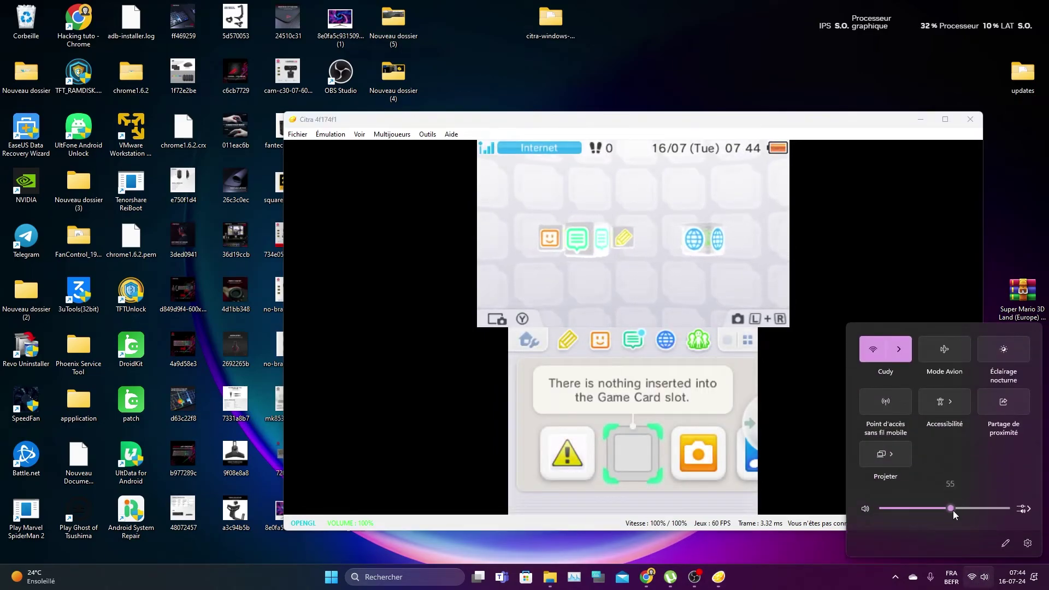
click(598, 526)
Browse the HOME menu applications from the Game Card slot to the empty slots and back to Mii Maker
click(751, 424)
click(752, 424)
drag(596, 400, 462, 394)
drag(674, 409, 553, 395)
click(624, 464)
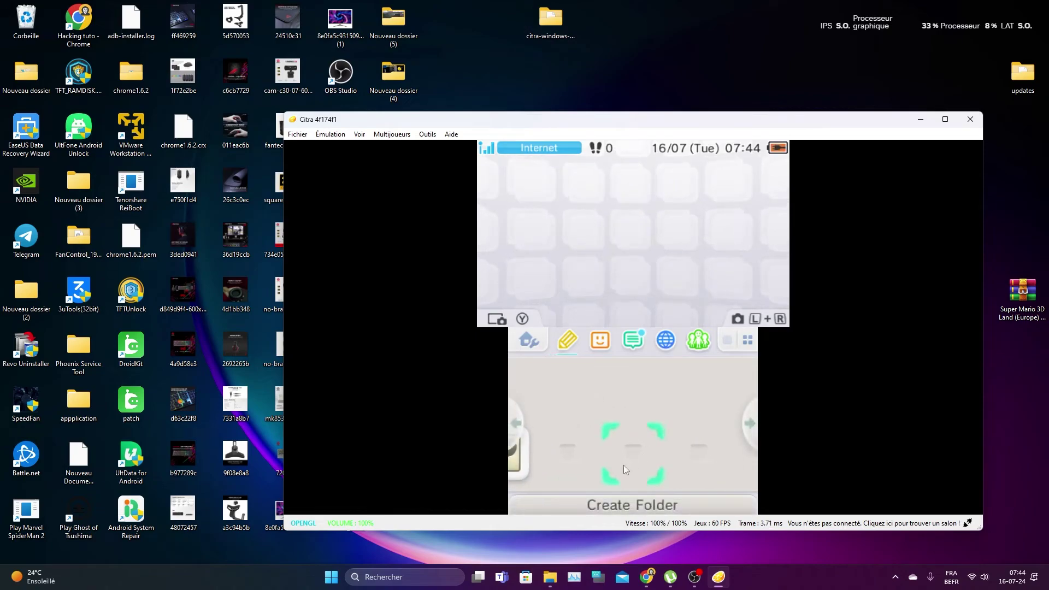
click(750, 440)
click(509, 428)
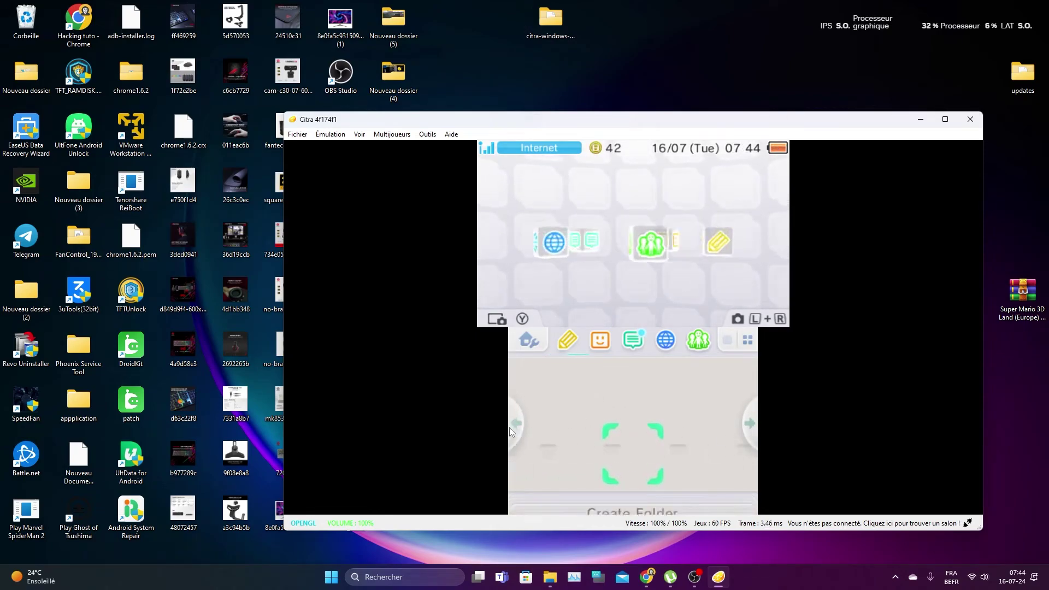
click(514, 429)
click(515, 429)
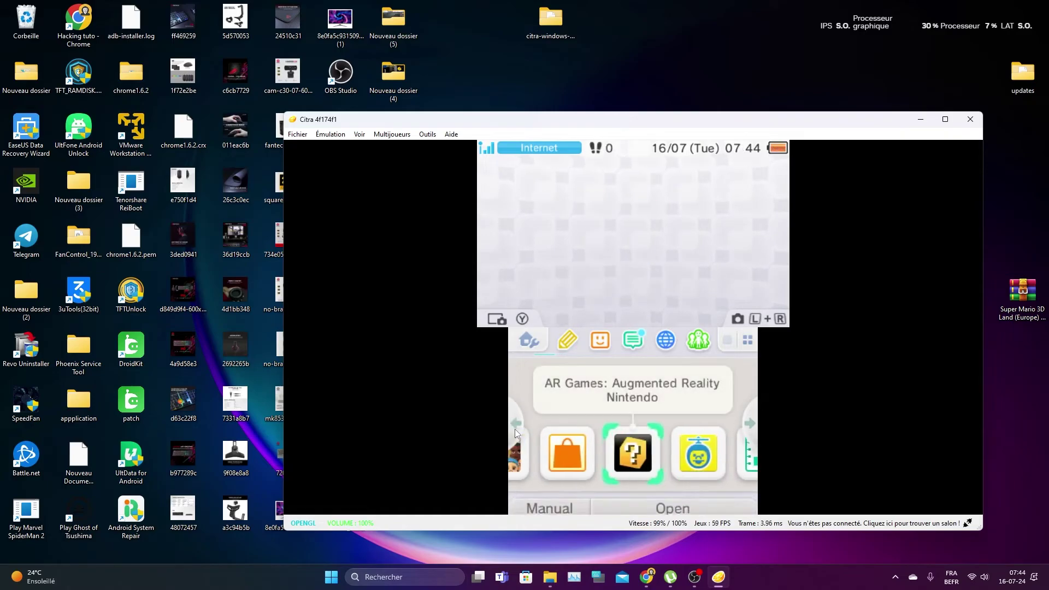
drag(515, 428, 736, 445)
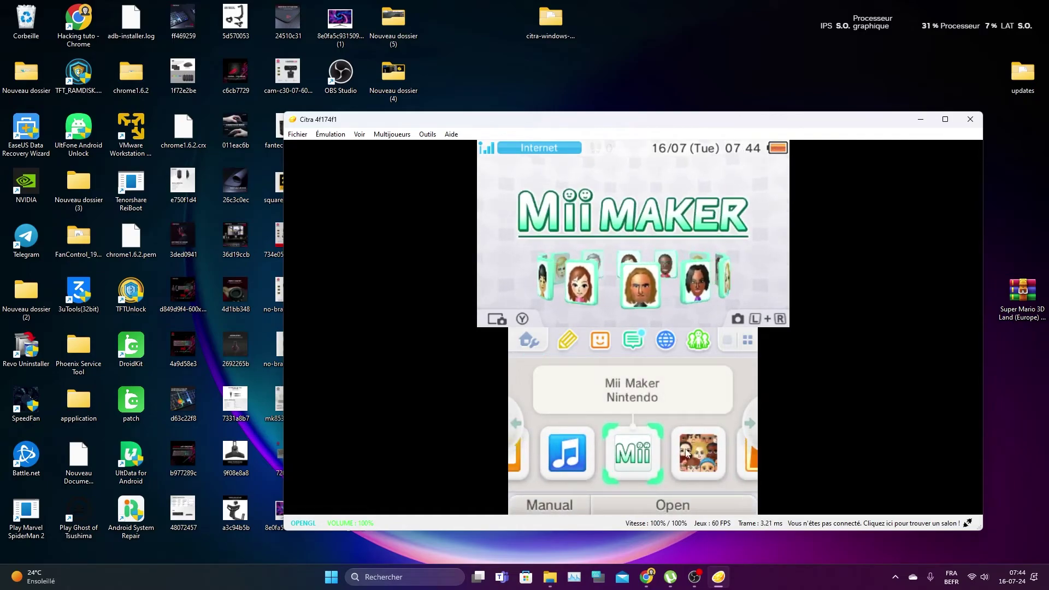
Page through the HOME menu again from Mii Maker, viewing applications such as AR Games and Download Play
click(754, 426)
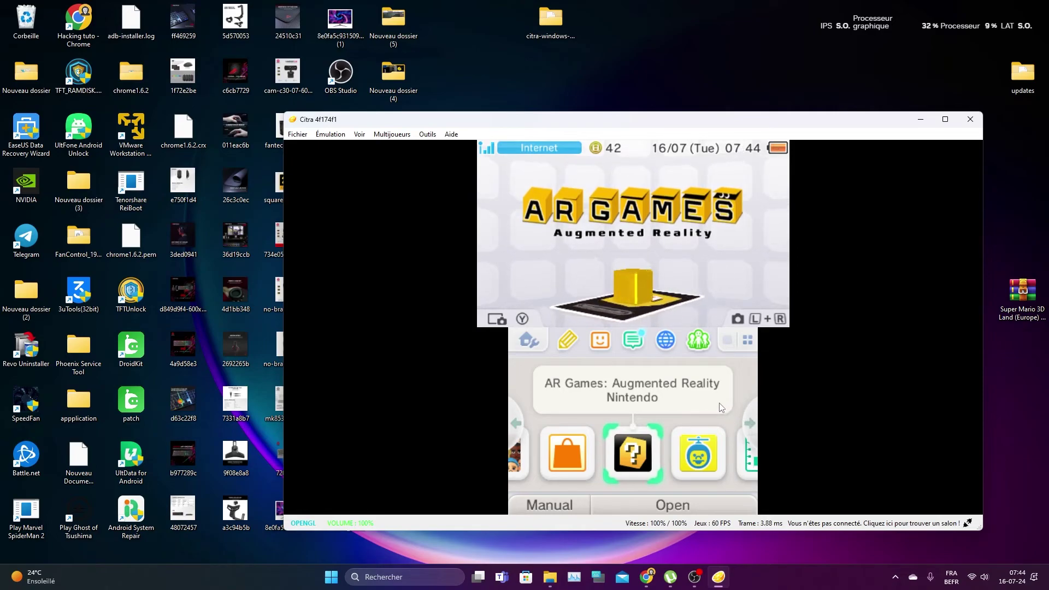
click(750, 423)
click(750, 423)
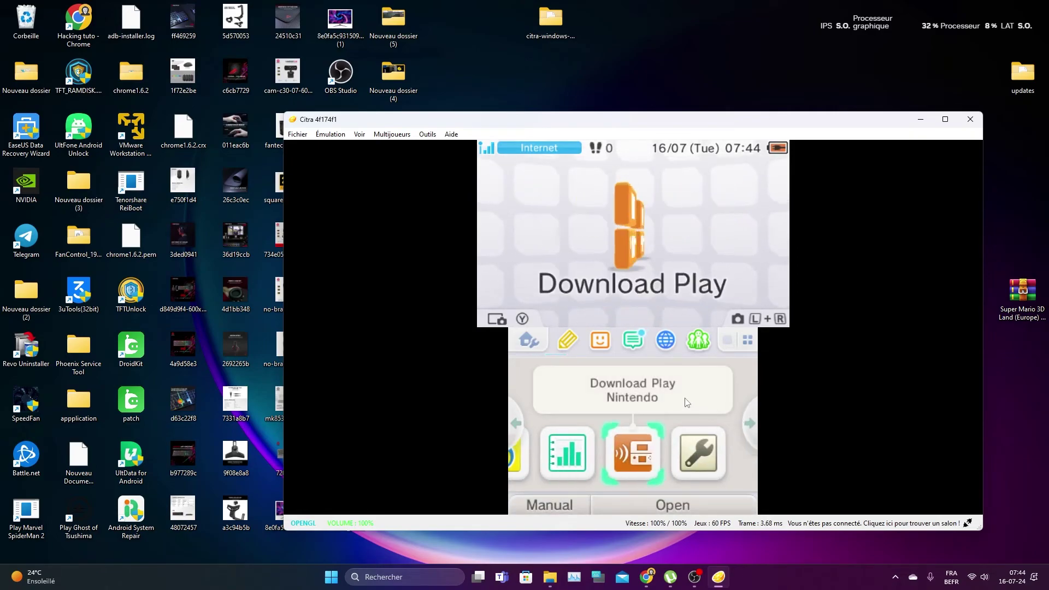
click(749, 420)
click(750, 420)
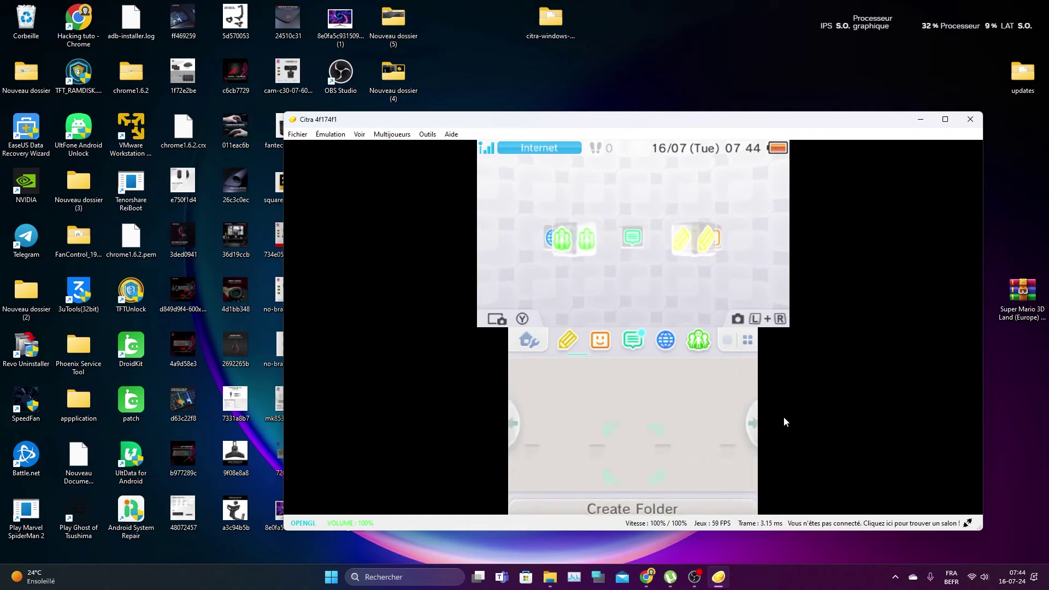
drag(602, 389, 742, 405)
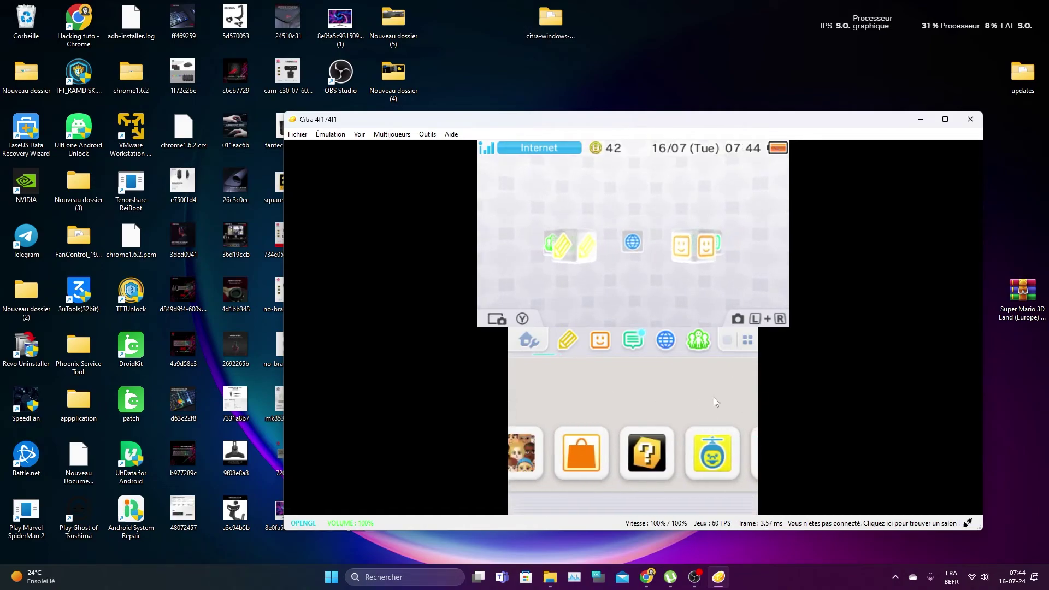
click(299, 135)
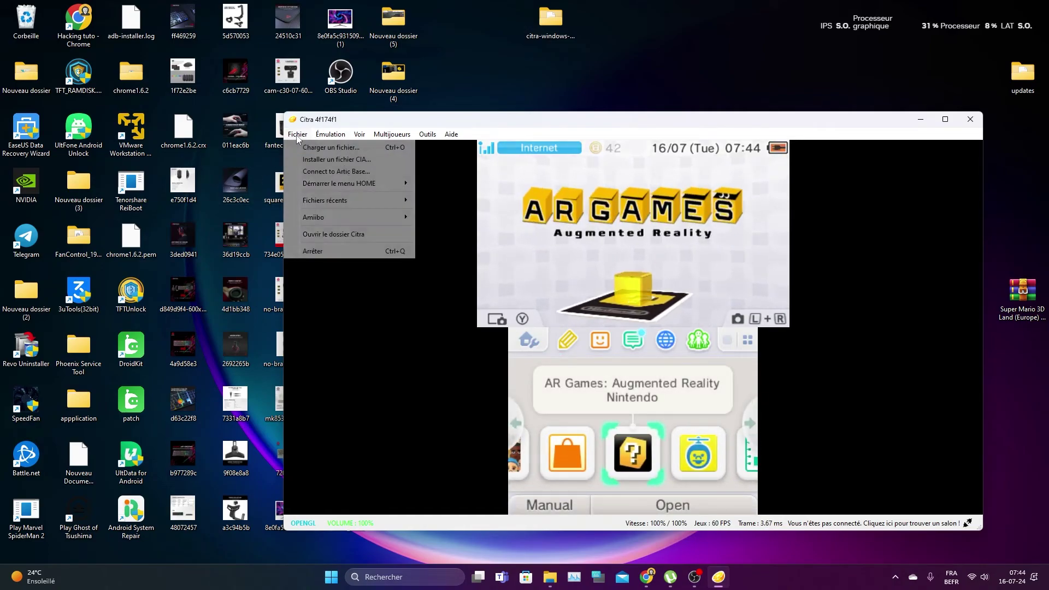
click(643, 406)
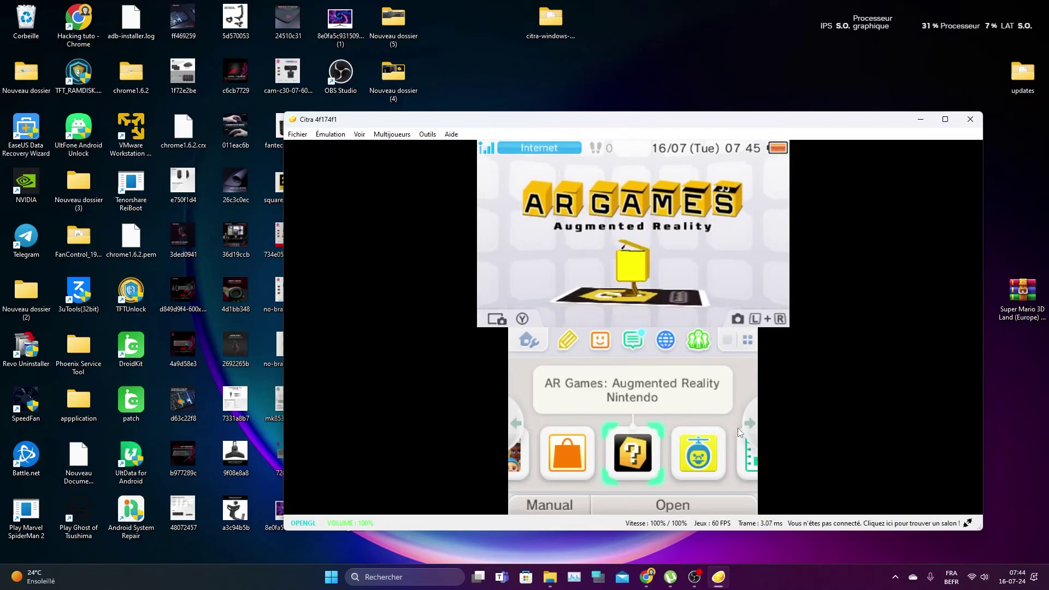
drag(738, 428, 657, 397)
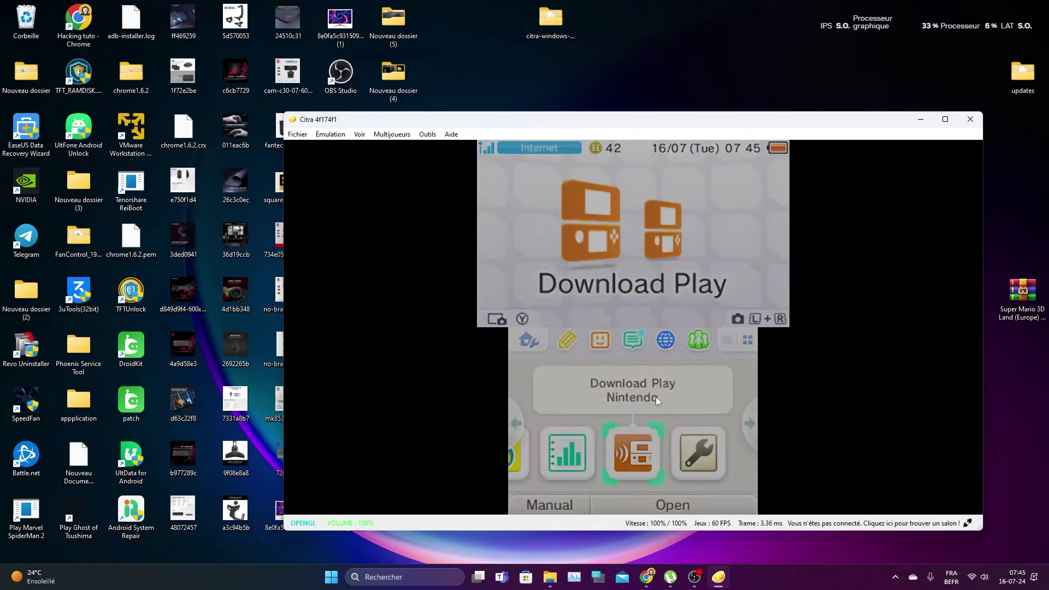
Stop the HOME menu emulation and close the emulator
click(641, 468)
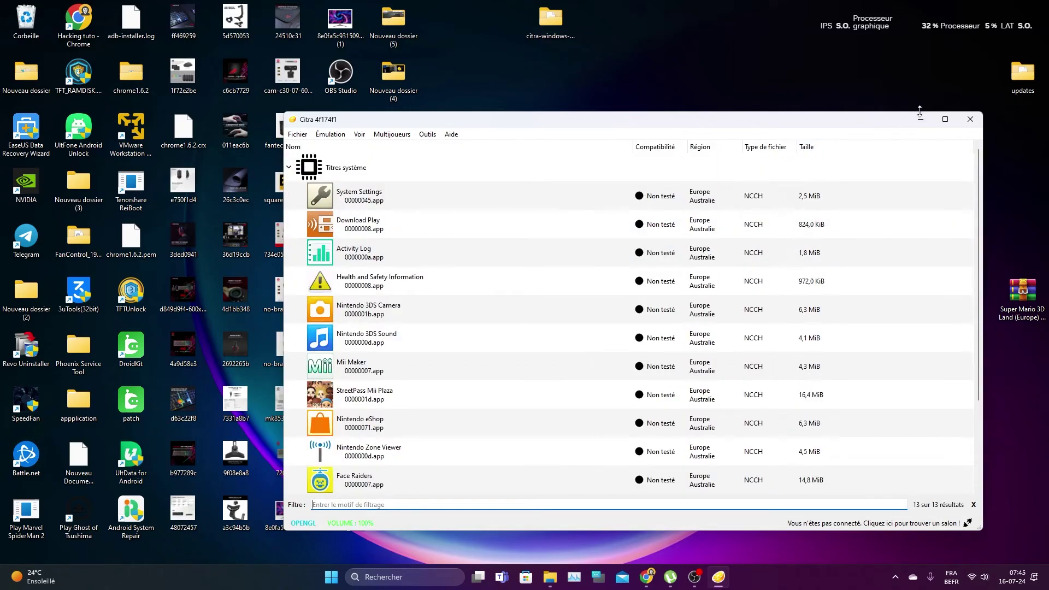
click(970, 120)
click(862, 150)
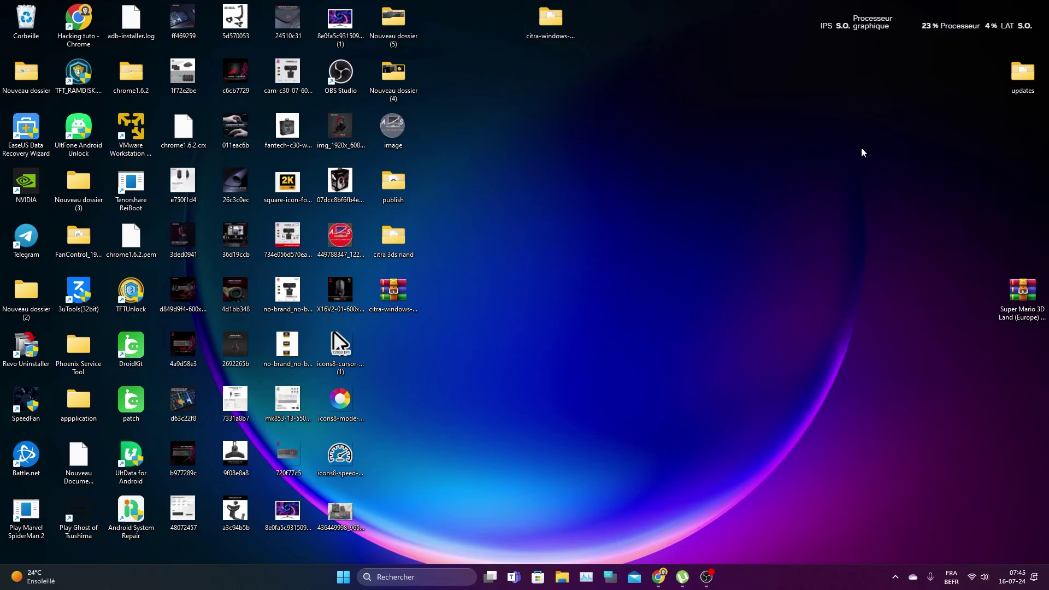
mouse_move(706, 578)
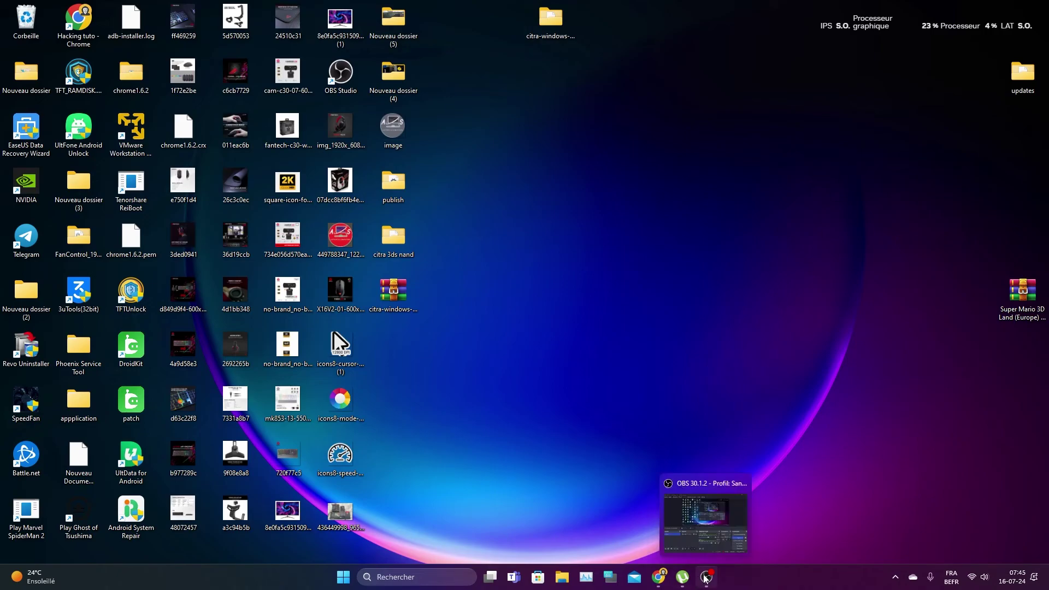